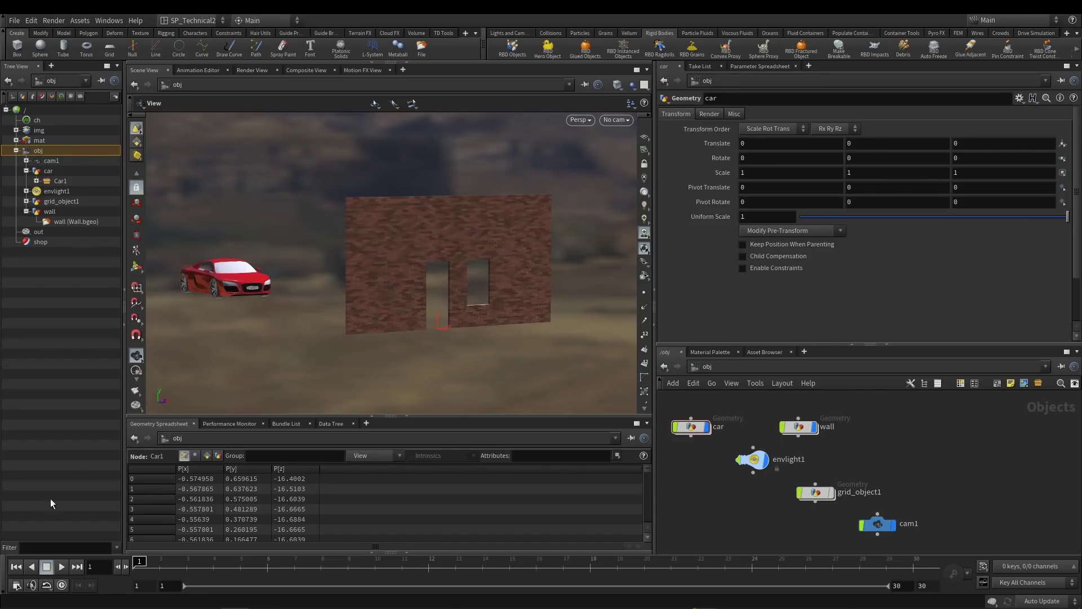
Play the car animation to check its motion relative to the wall, and return to frame 1
drag(251, 359, 267, 335)
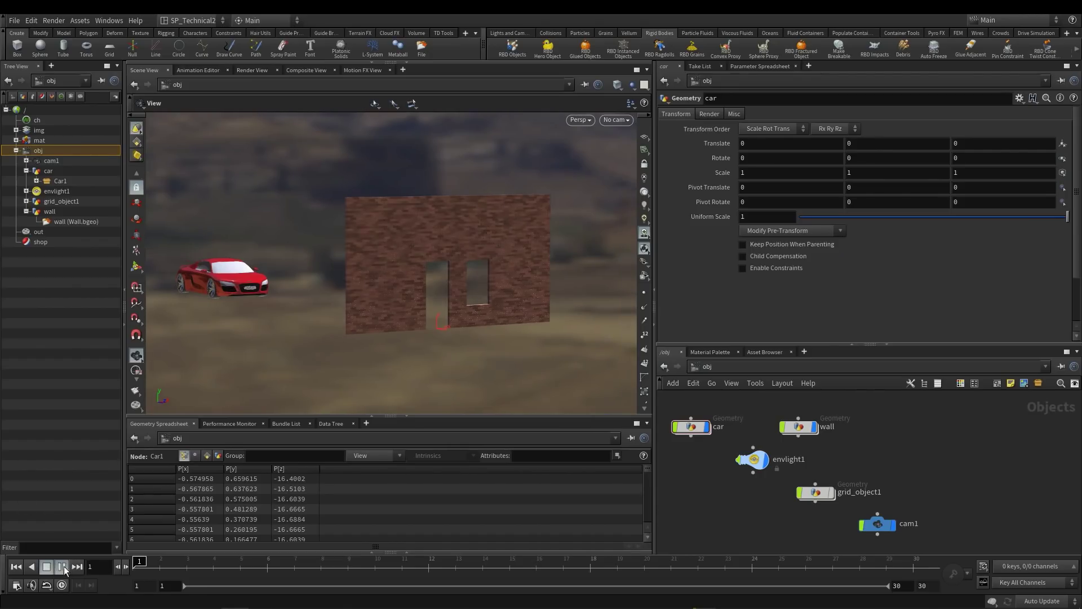
click(62, 565)
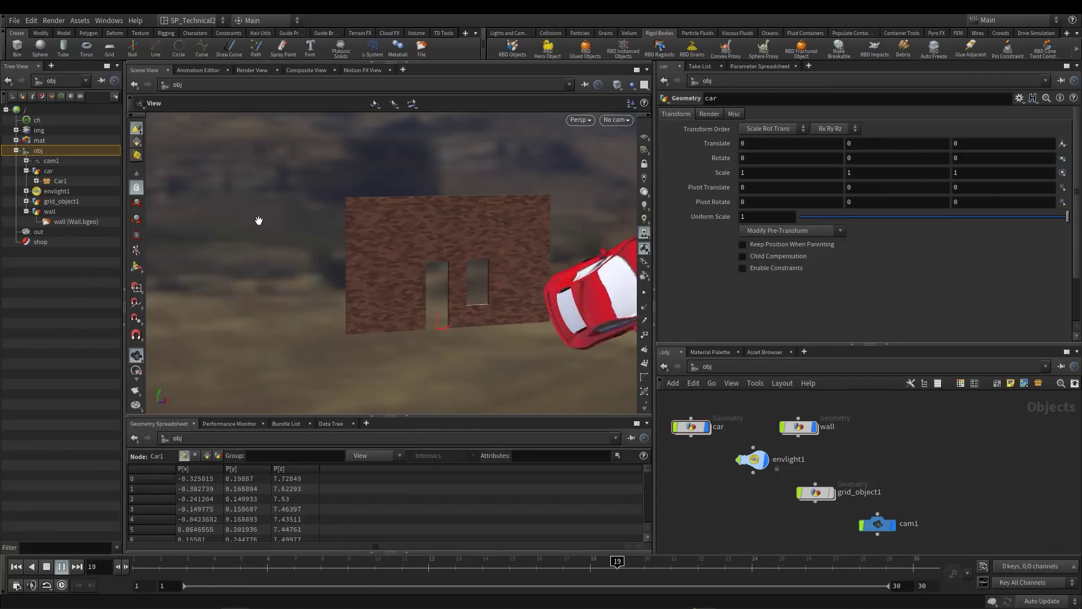
click(517, 34)
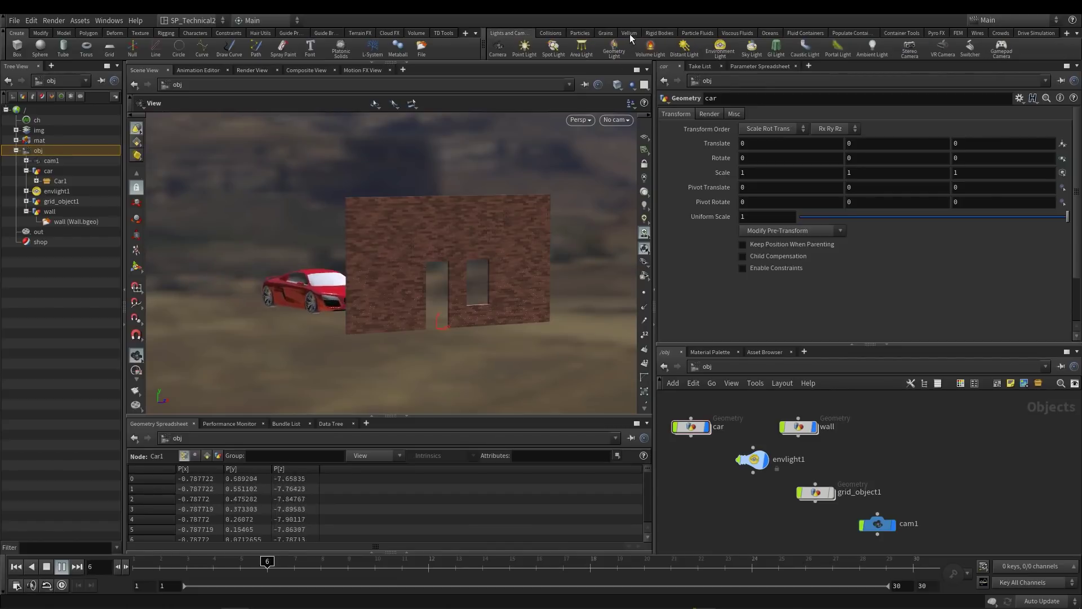
scroll(536, 34, down, 5)
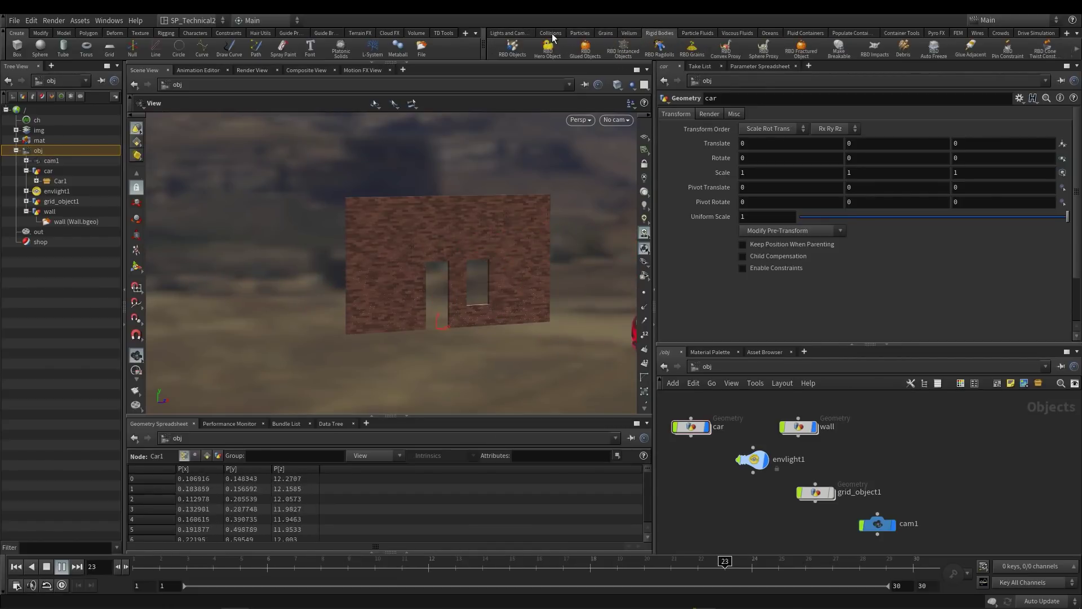
scroll(582, 32, up, 2)
click(659, 33)
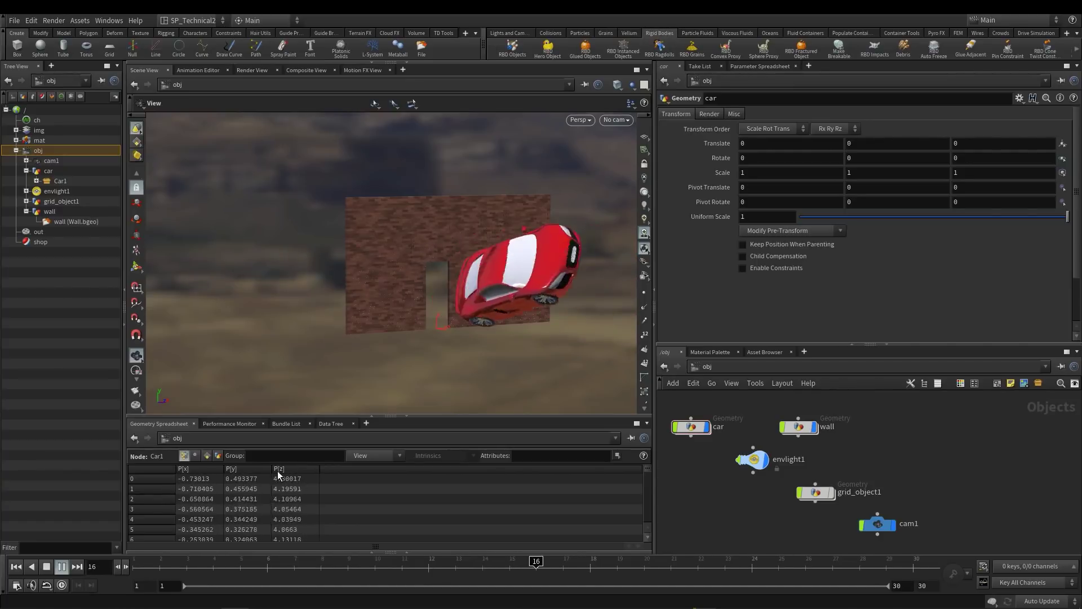
key(Escape)
key(ctrl+Up)
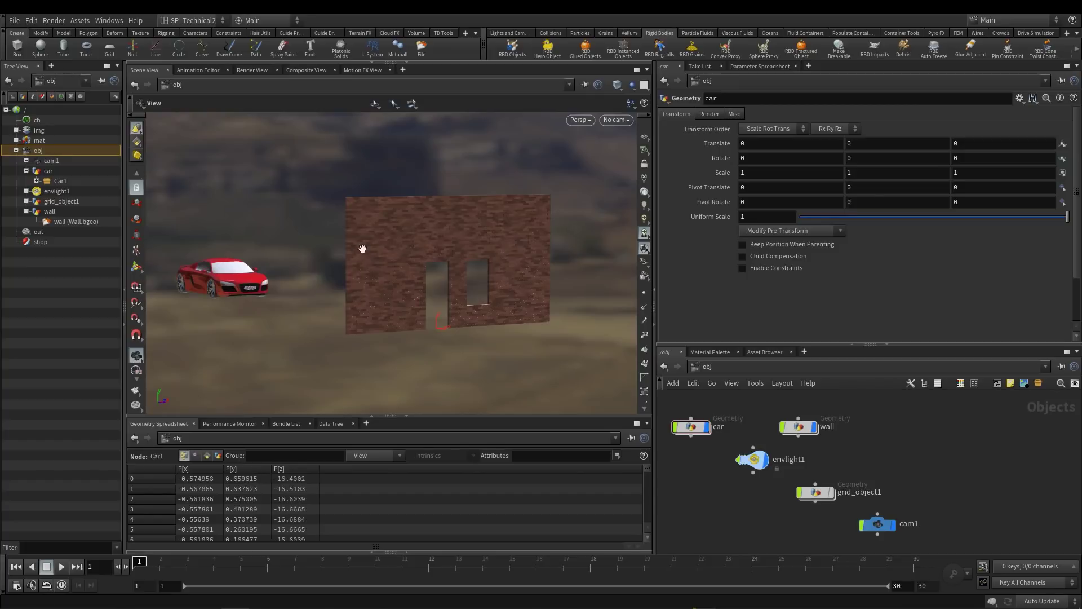
Turn the brick wall into RBD Glued Objects
scroll(382, 242, up, 1)
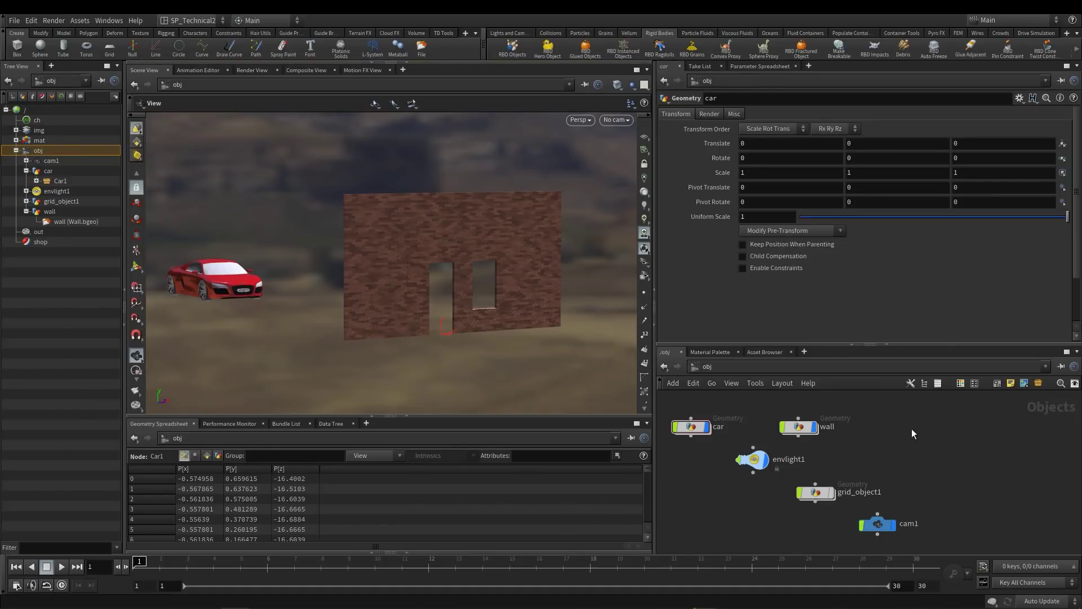
middle_drag(908, 428, 914, 424)
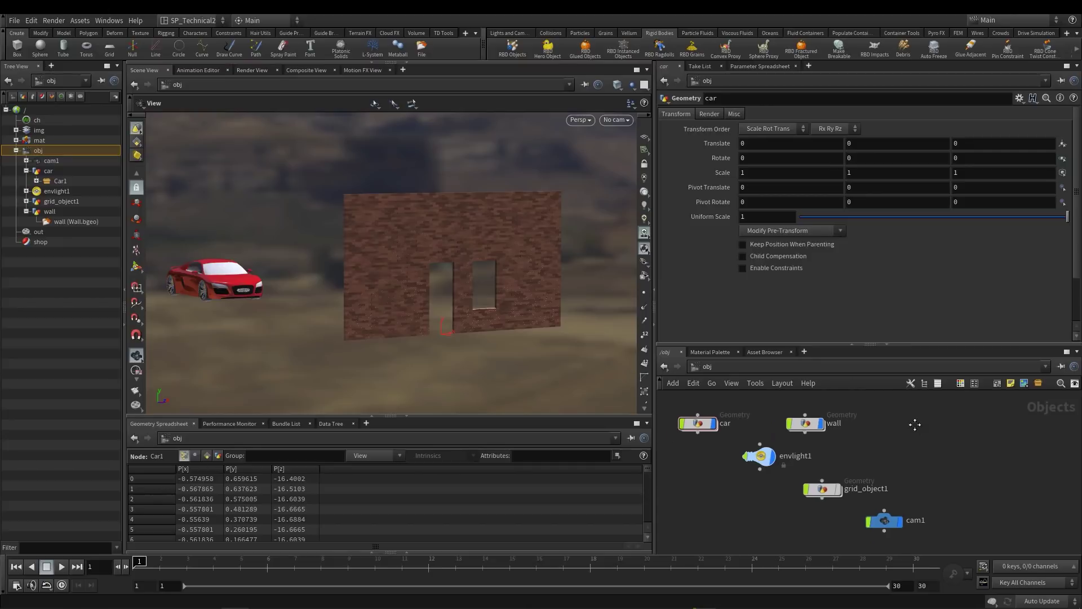
click(584, 50)
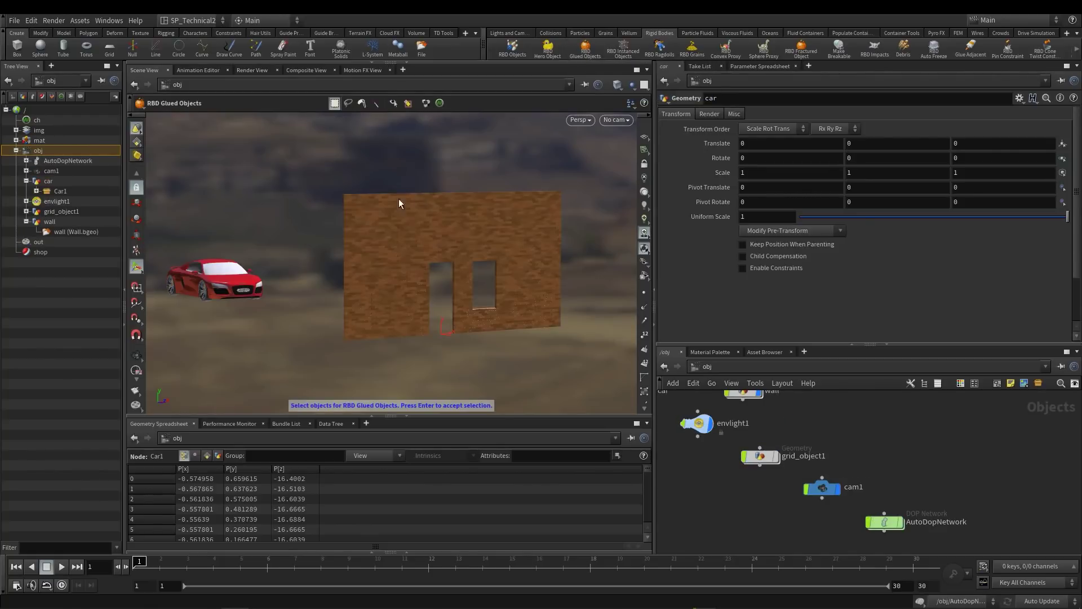
click(400, 214)
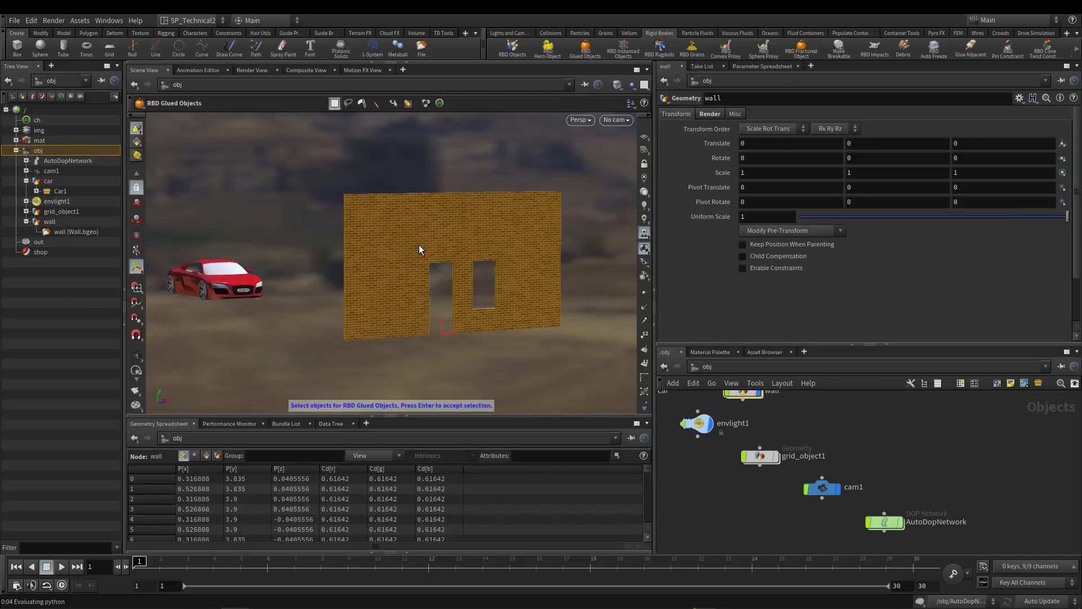
key(Return)
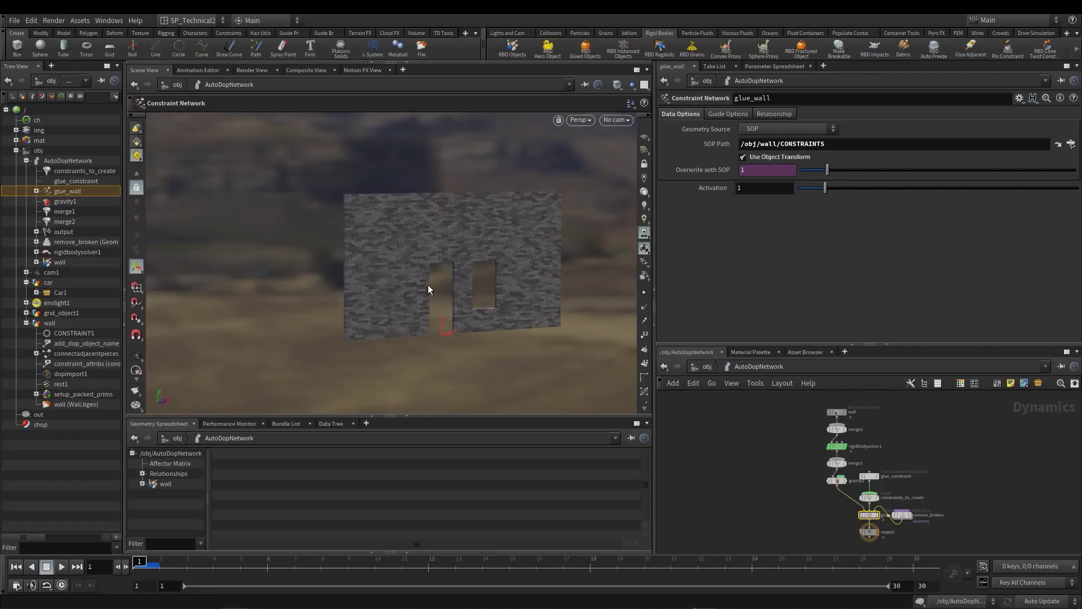
Auto-arrange all nodes in the AutoDopNetwork and play the simulation to check how the glued wall behaves
middle_drag(757, 444, 727, 457)
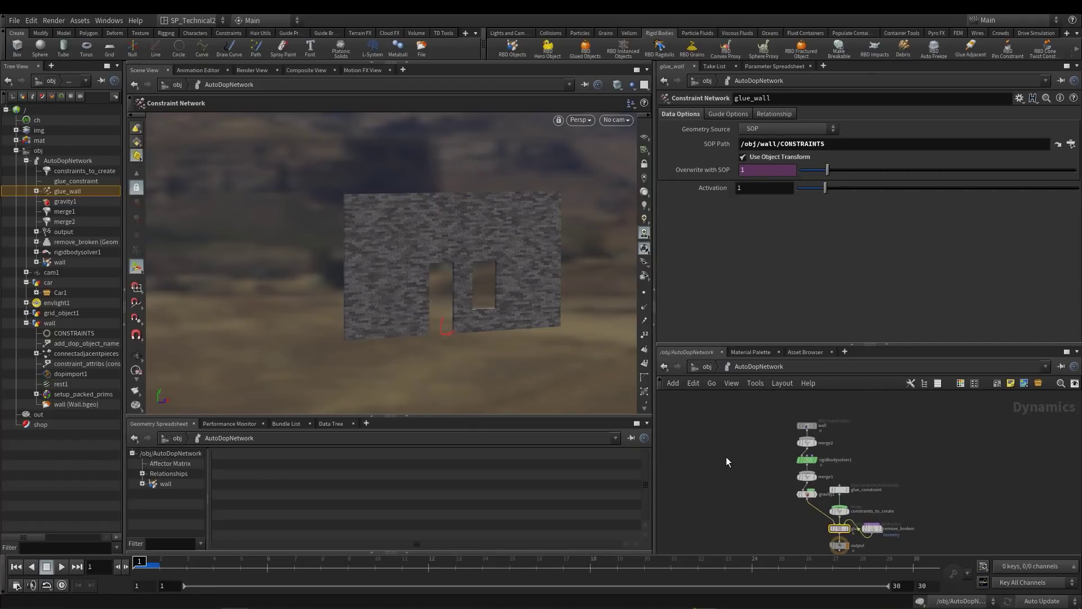
key(l)
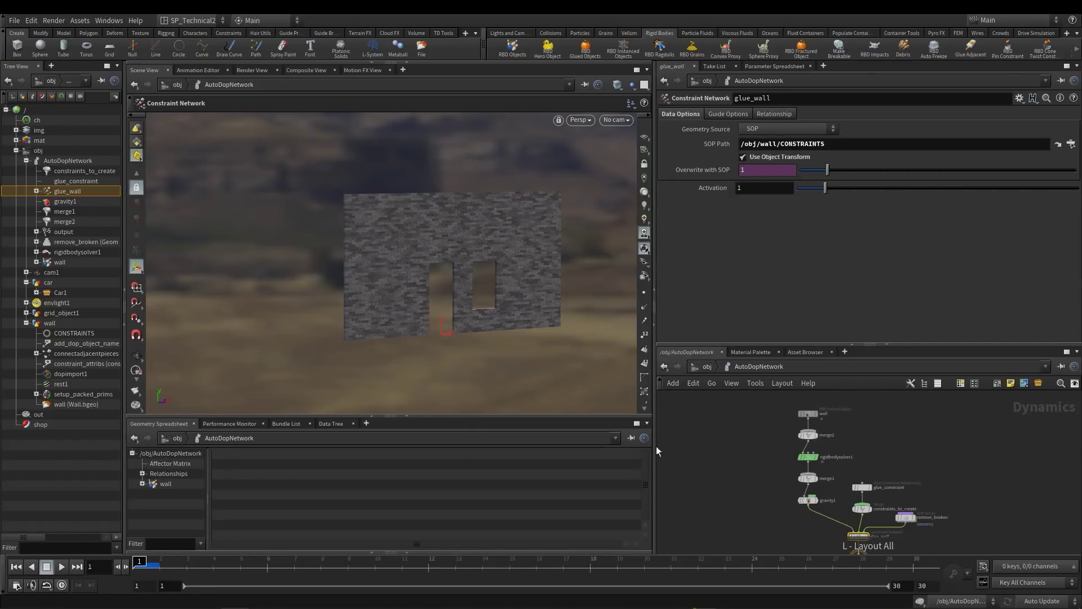
key(h)
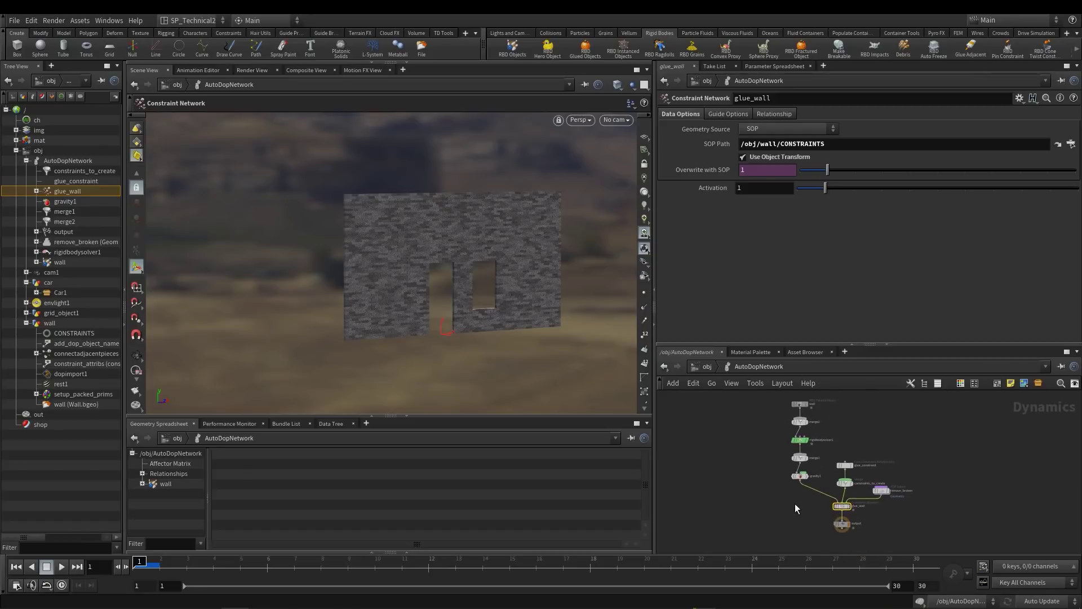
click(55, 567)
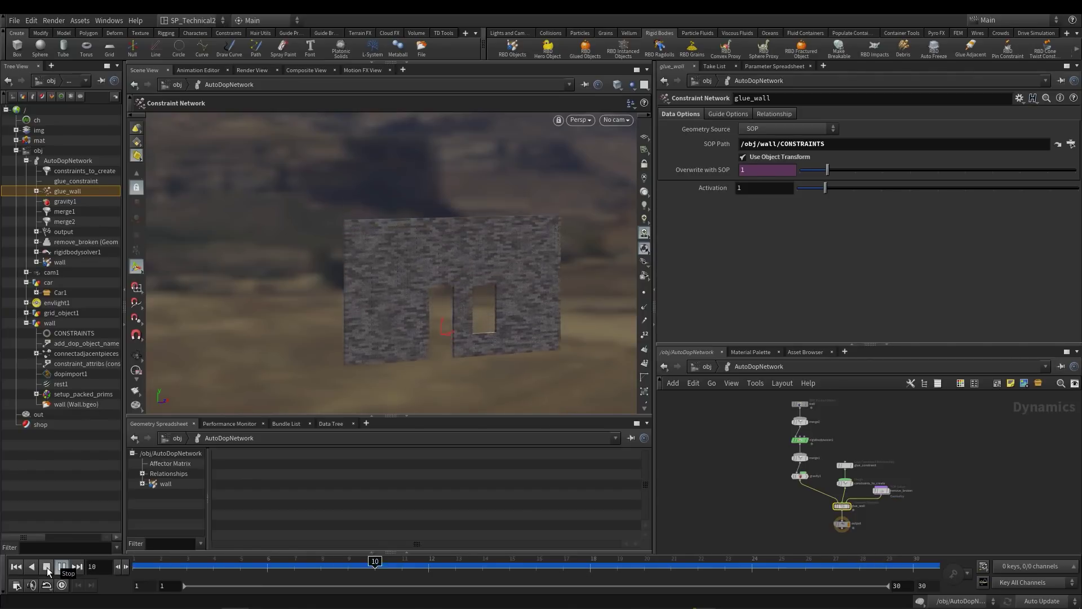
click(46, 567)
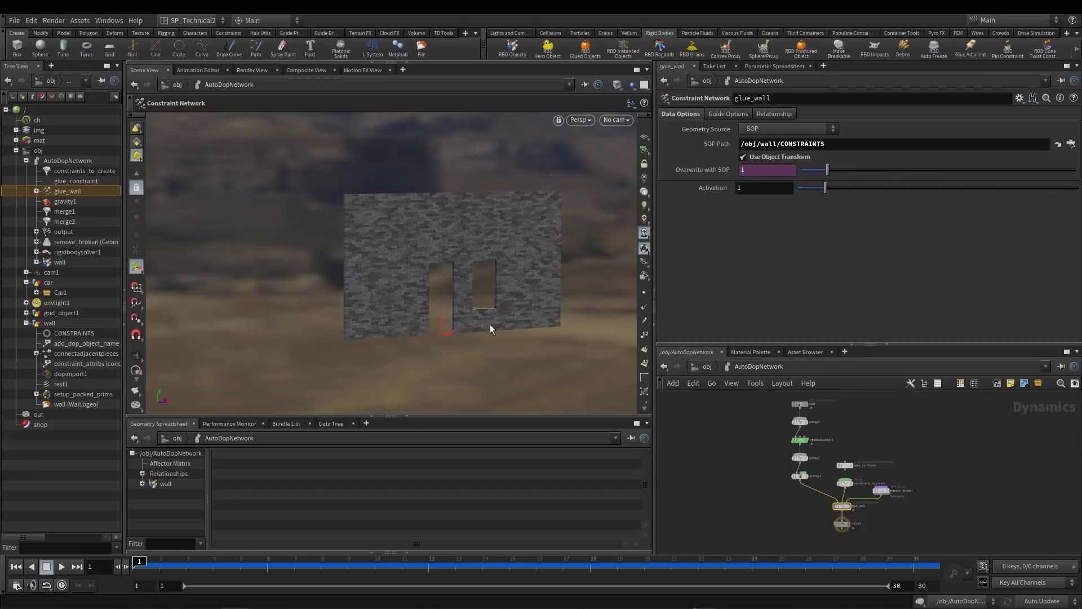
Add a Ground Plane collision object to the simulation and return to the View tool
click(549, 33)
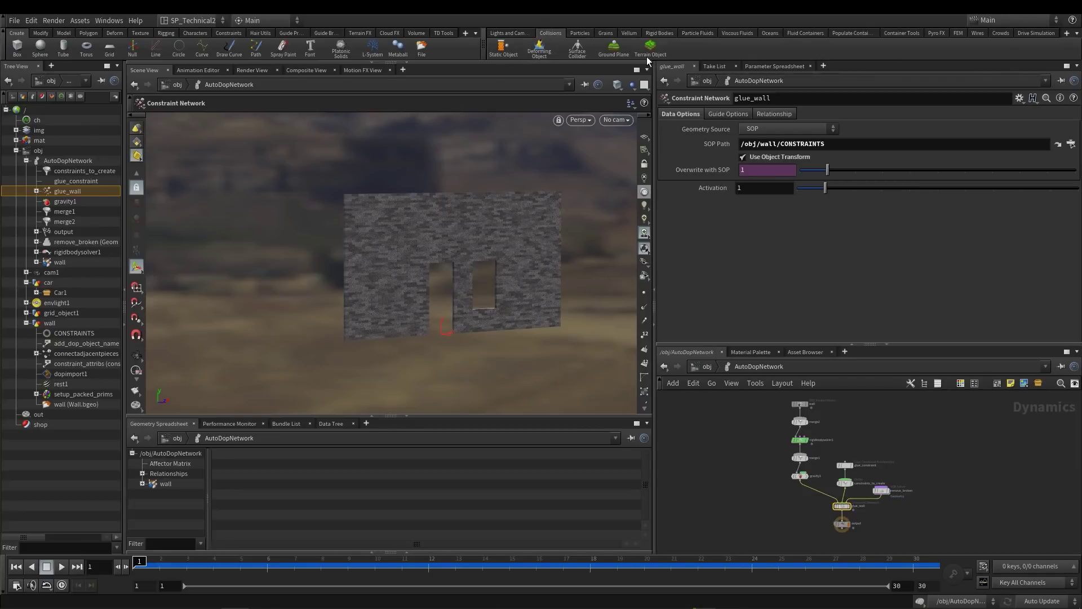
click(616, 50)
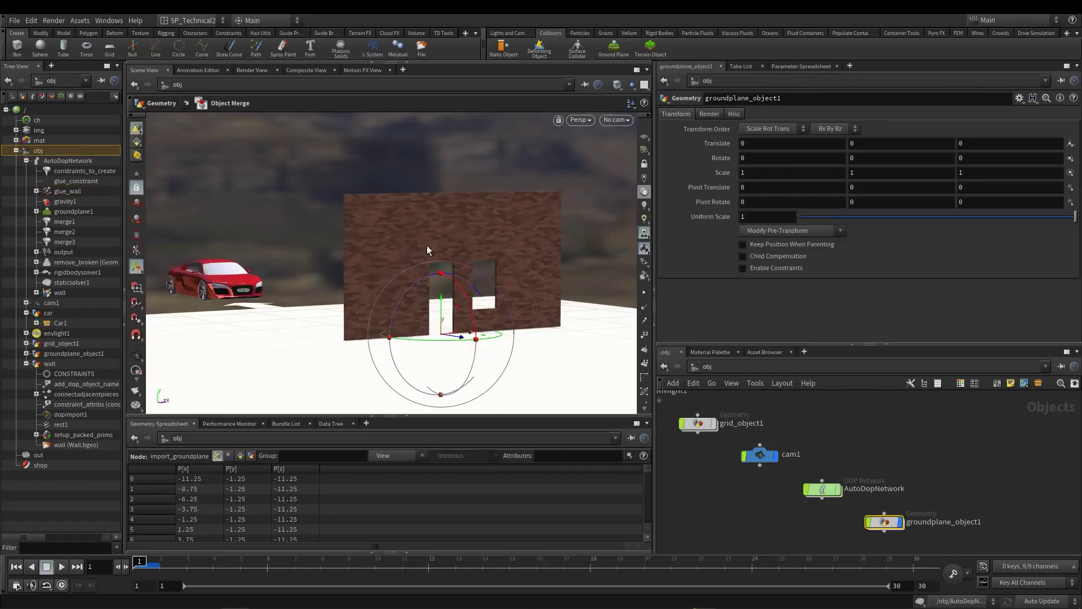
key(Escape)
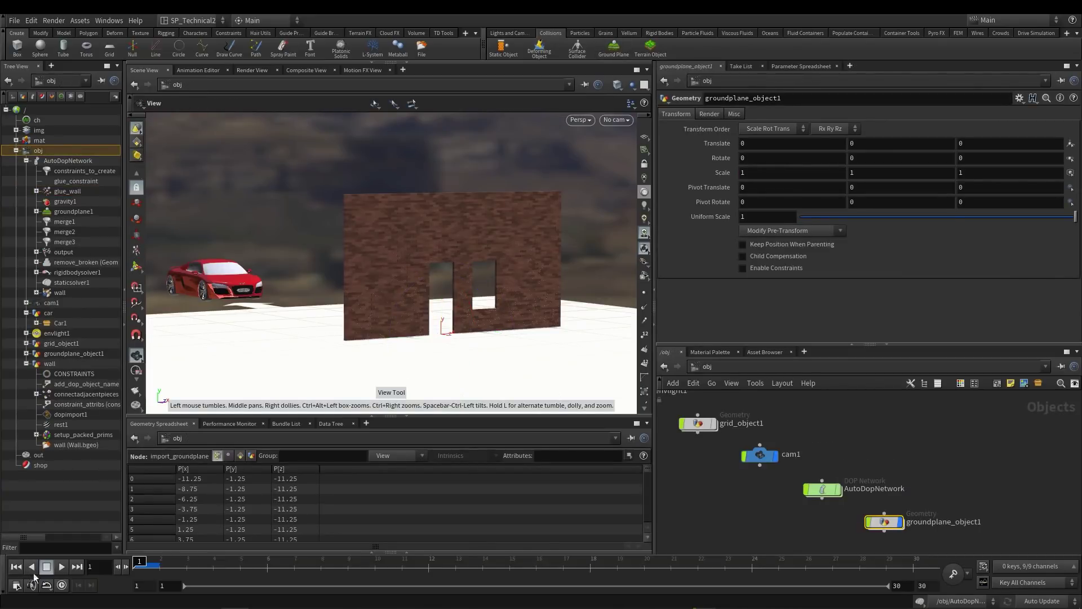
Play the simulation to check the wall against the ground plane, and rewind to frame 1
click(62, 566)
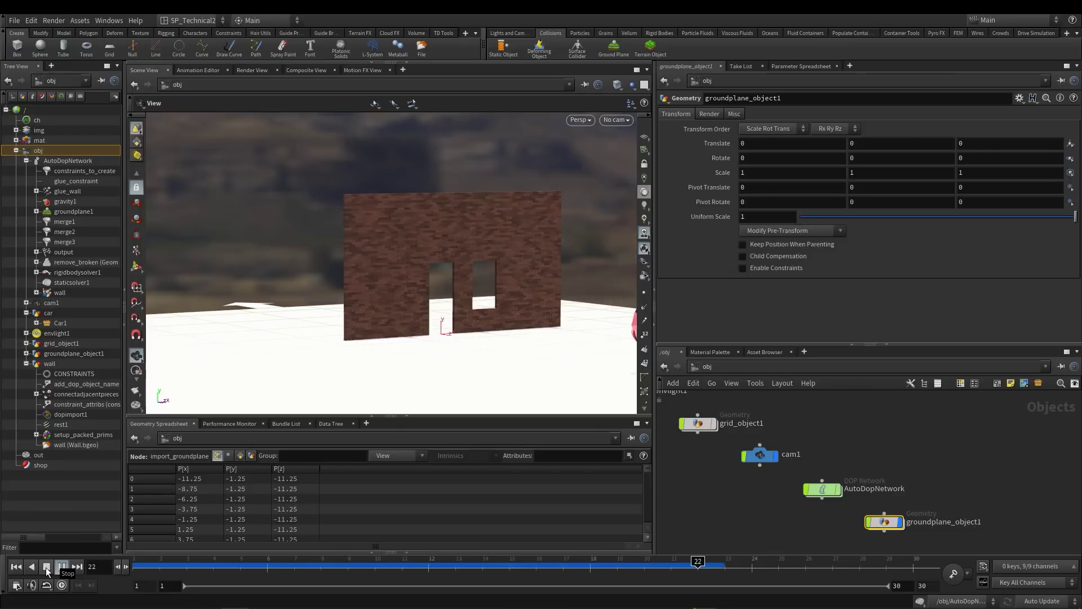
click(46, 567)
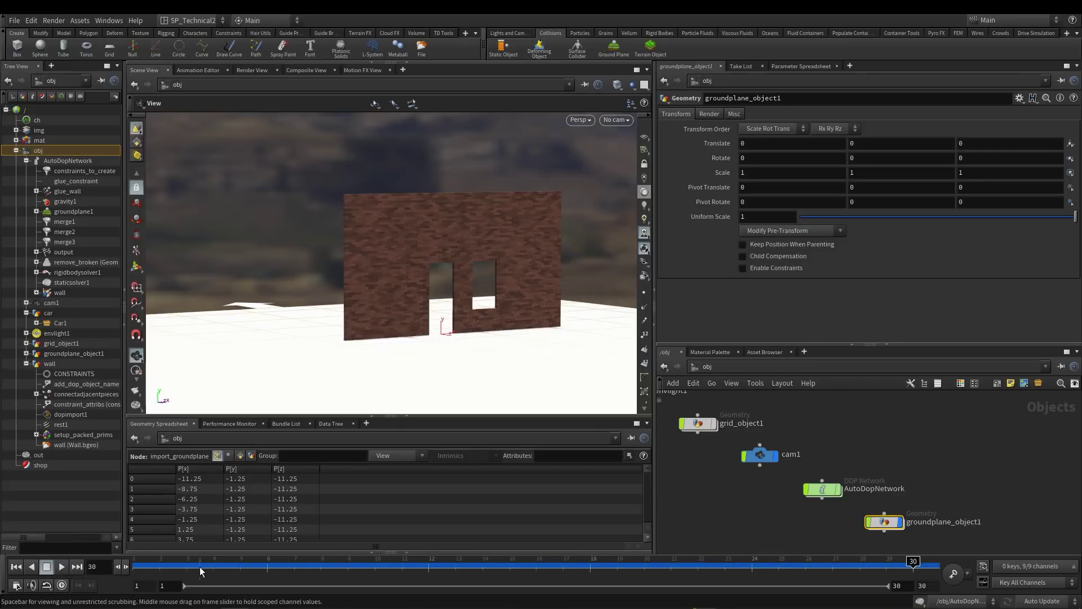
drag(169, 571, 118, 572)
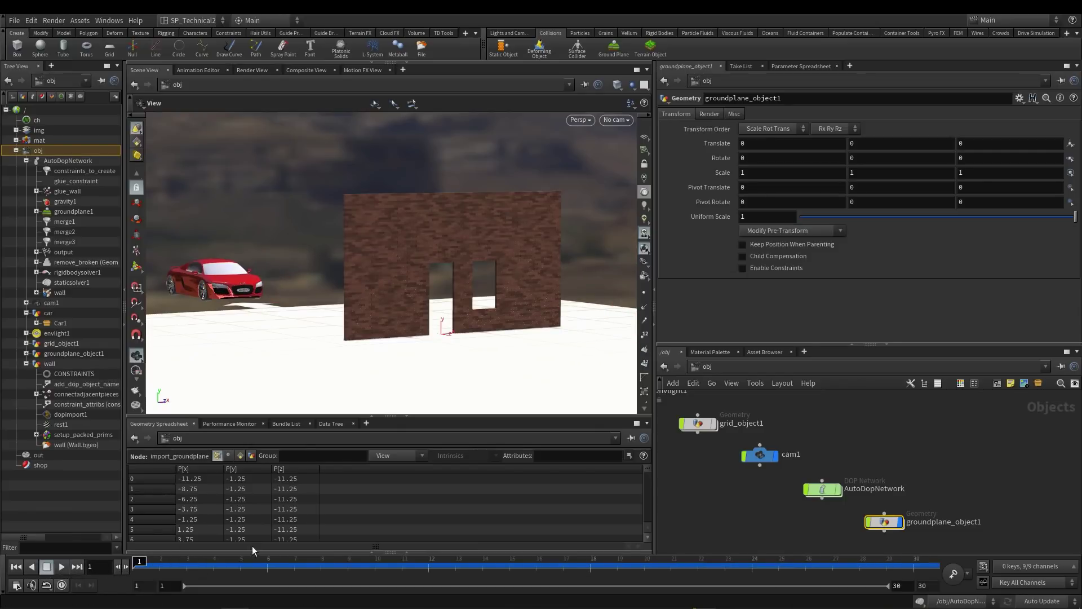
click(65, 569)
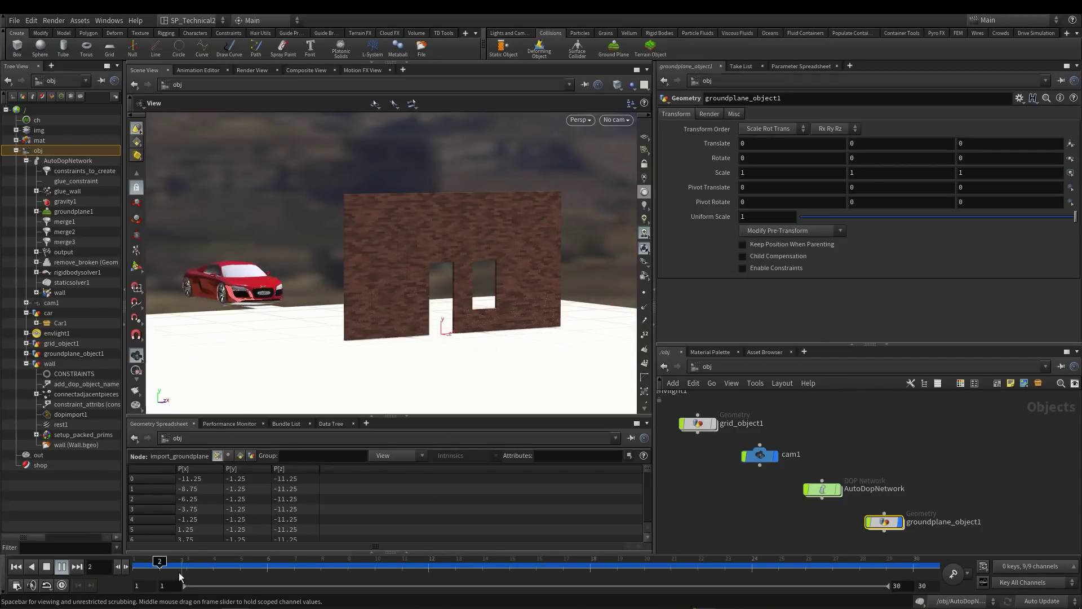
drag(206, 568, 139, 566)
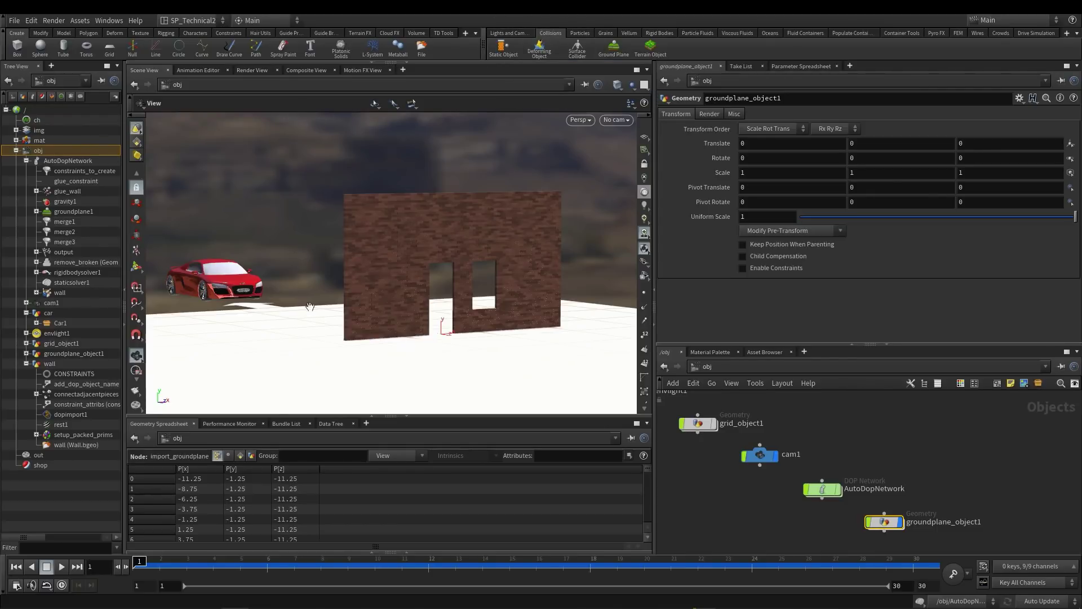
Make the car a Deforming Object collider in the simulation
click(844, 429)
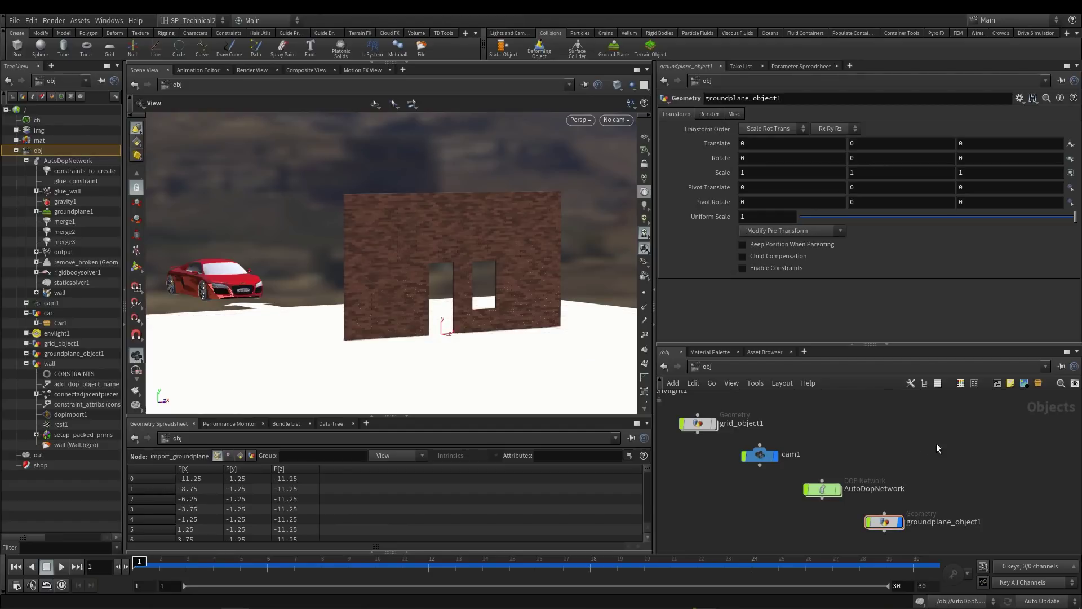
middle_drag(908, 438, 879, 434)
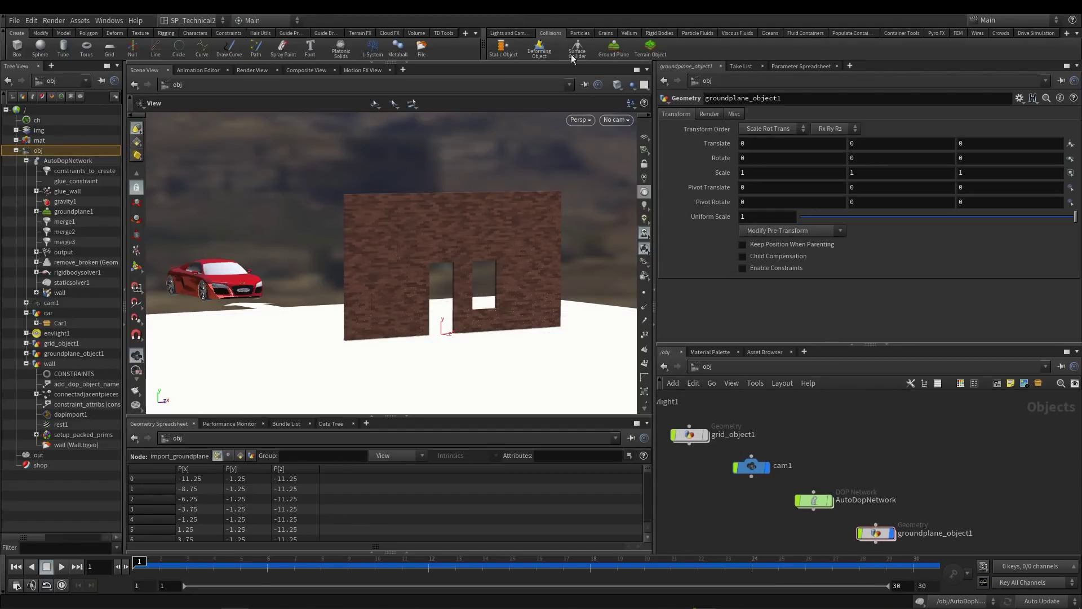
click(540, 48)
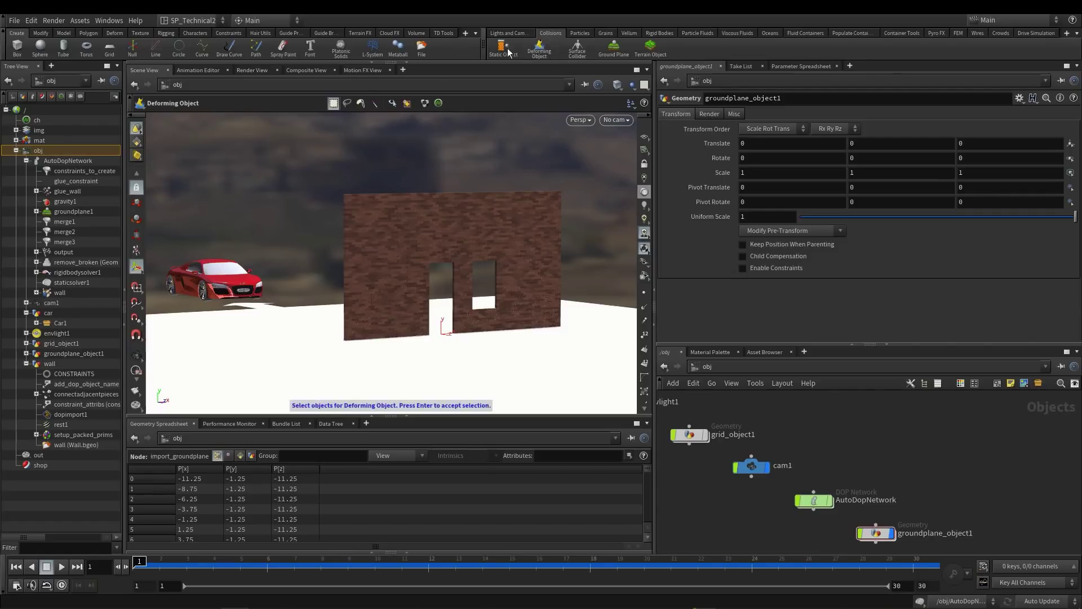
click(233, 280)
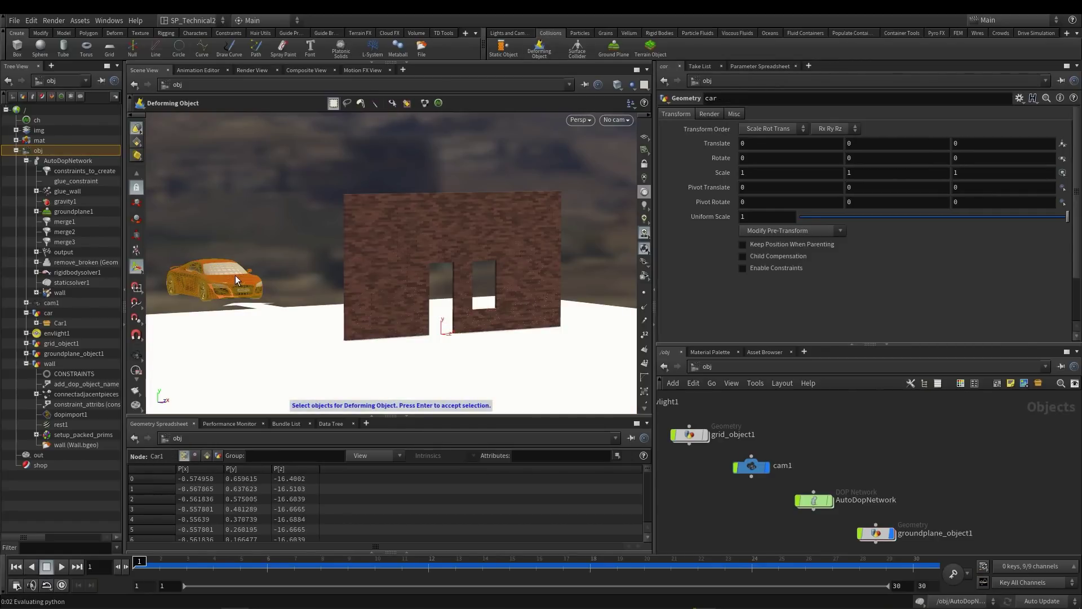
key(Return)
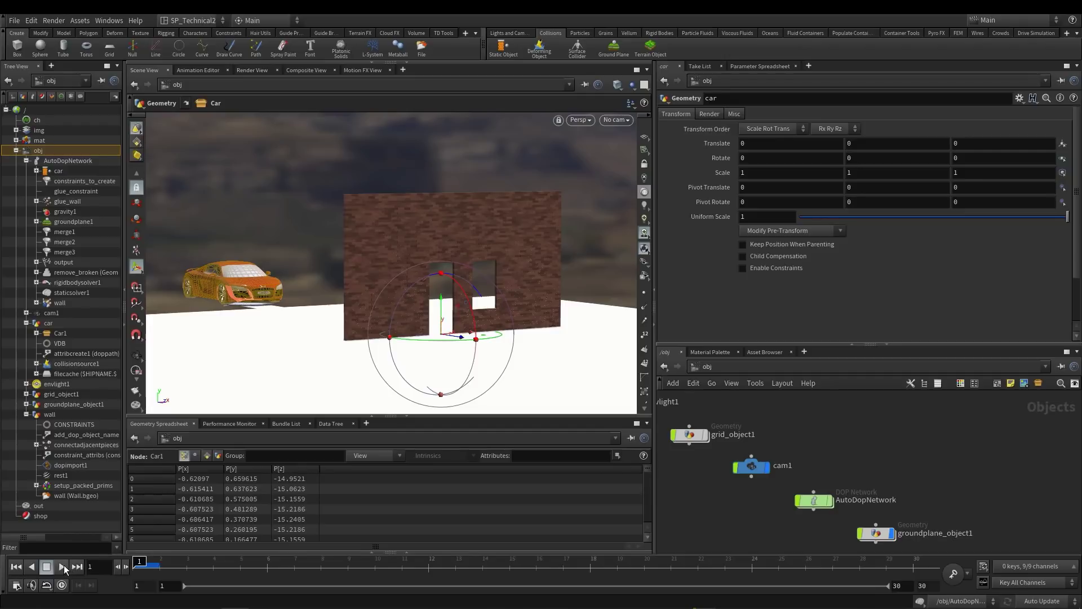
Play the simulation, examine the car's collision with the wall from another angle, and rewind to frame 1
click(62, 566)
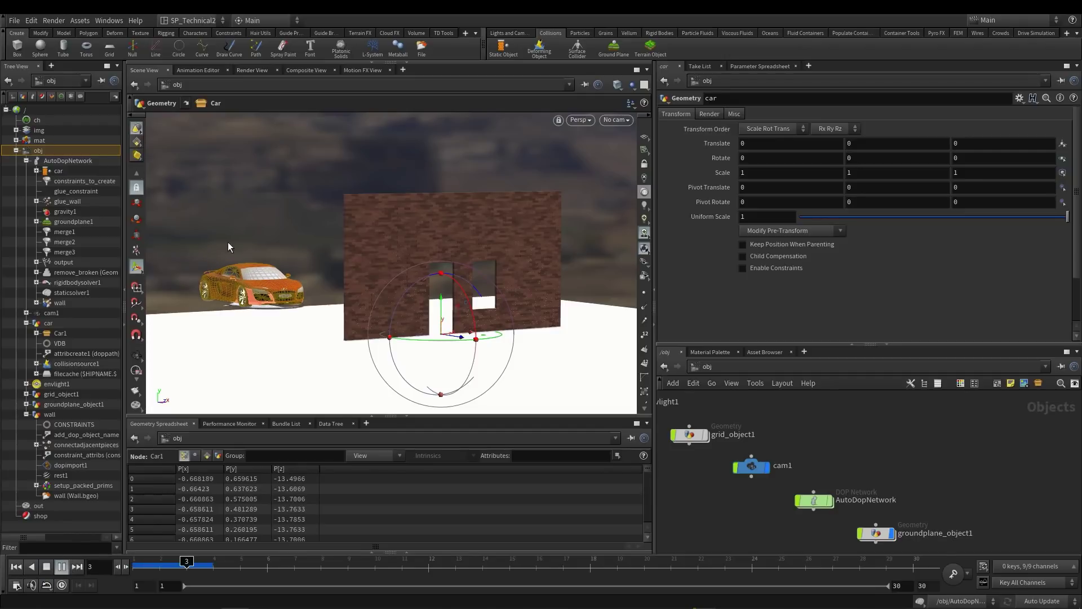
click(138, 354)
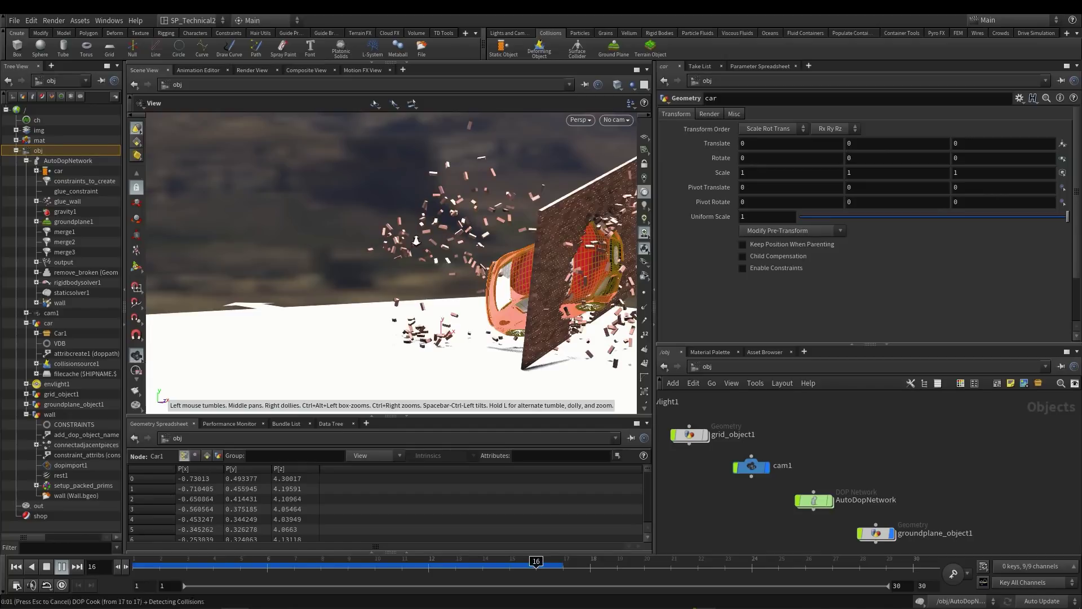
drag(439, 240, 407, 226)
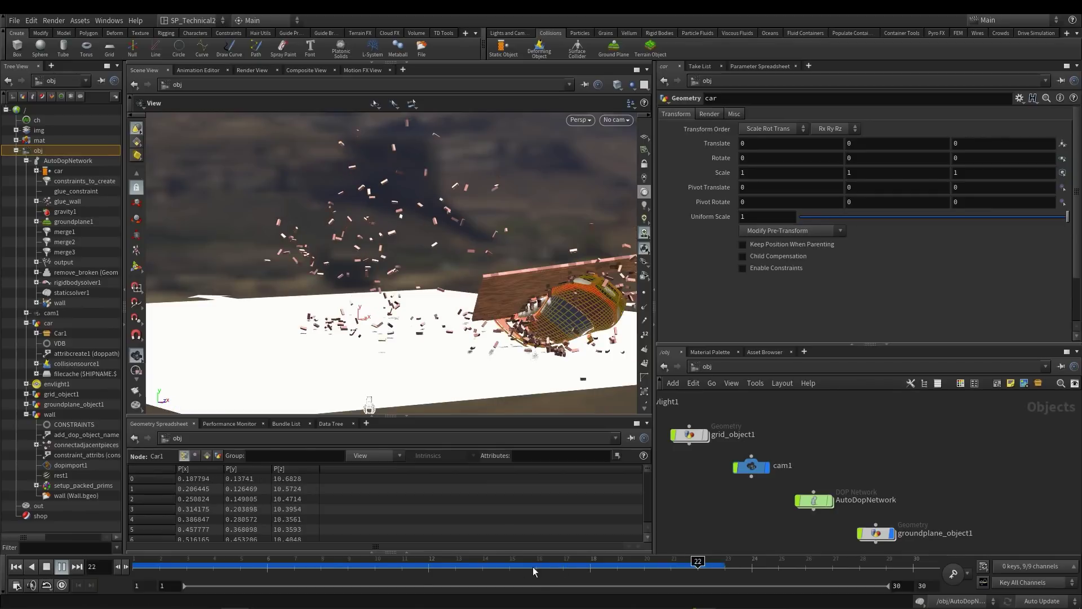
drag(533, 572, 134, 570)
click(63, 571)
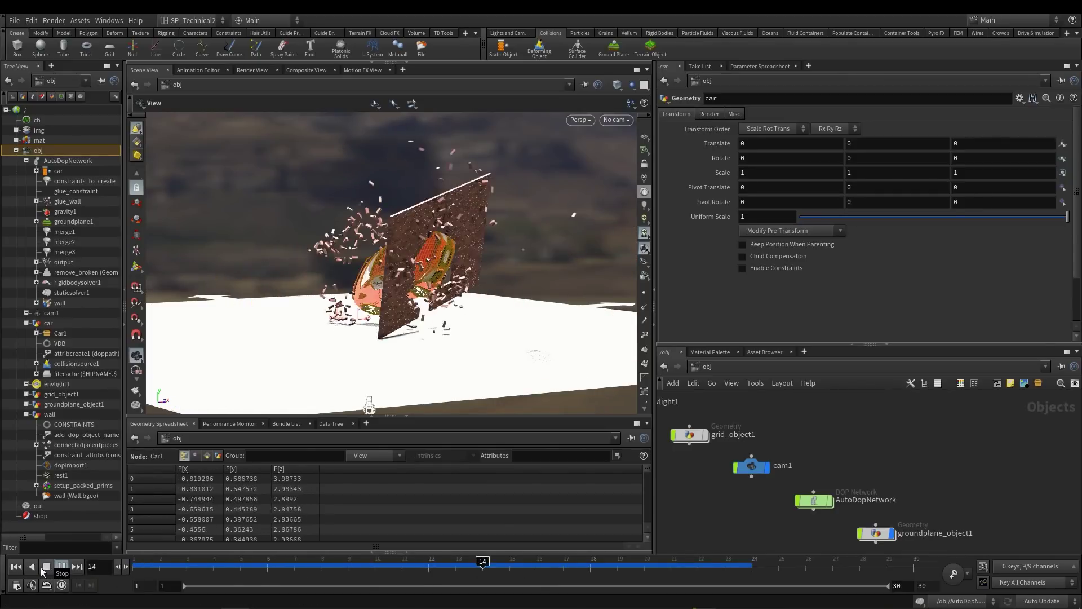
click(49, 570)
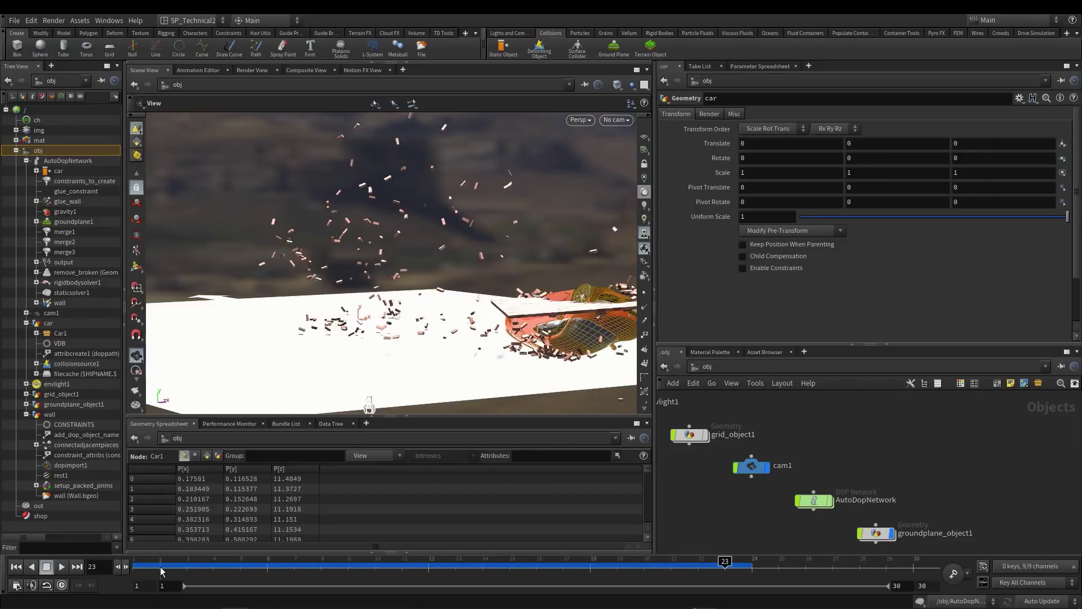
drag(162, 571, 136, 571)
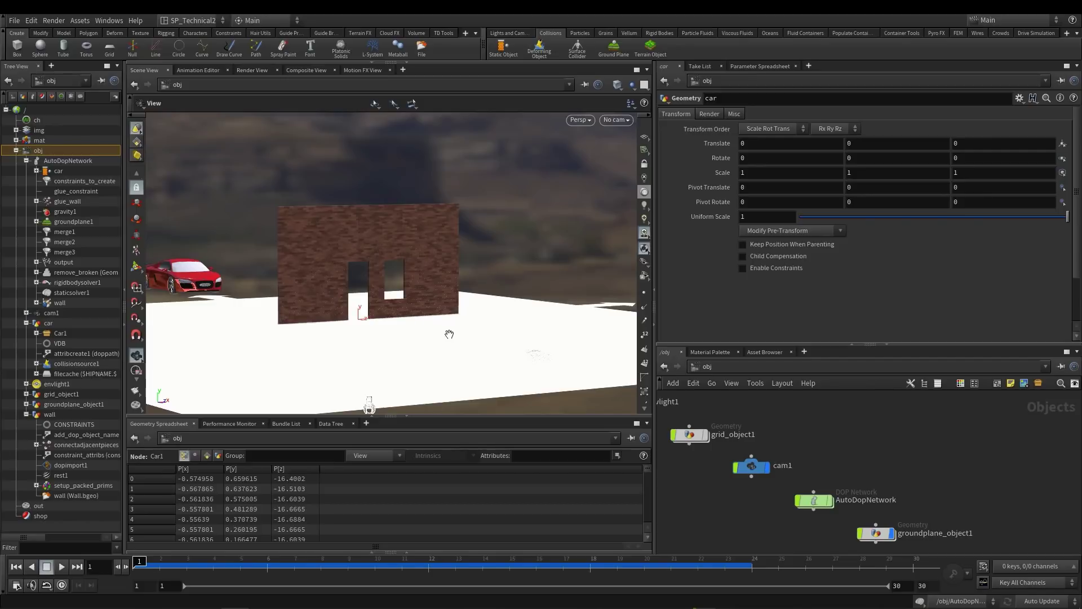
Glue the wall to the ground plane with the Glue Adjacent rigid body tool
click(665, 34)
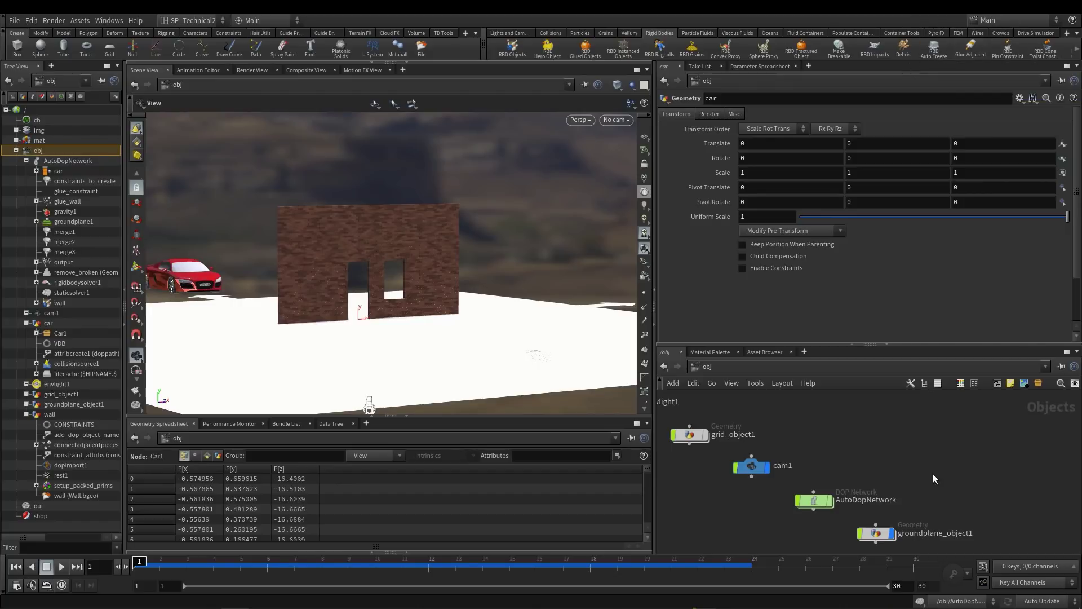
middle_drag(885, 438, 883, 439)
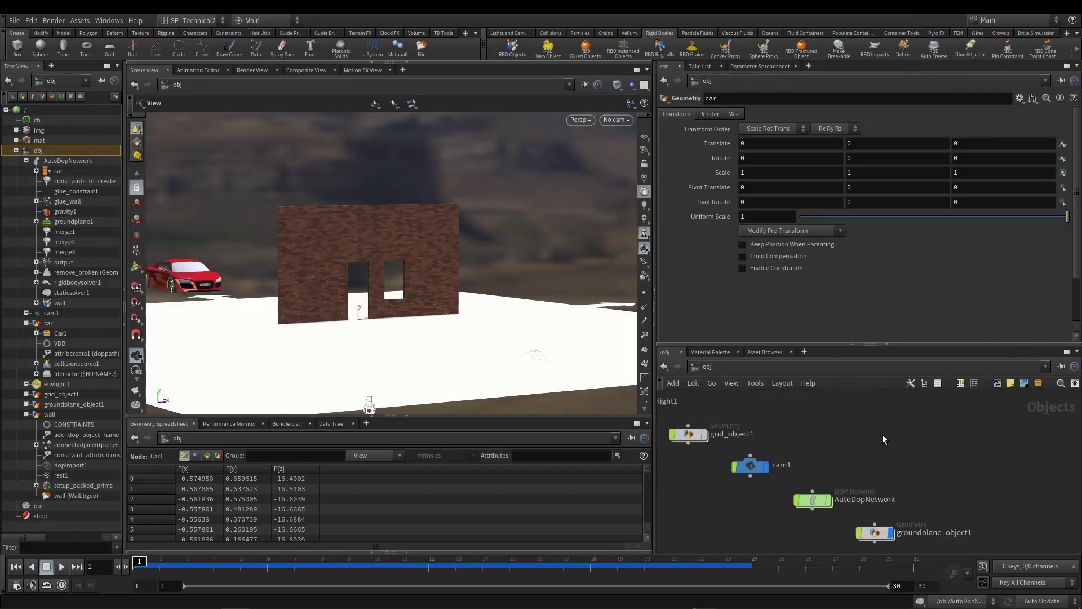
click(971, 51)
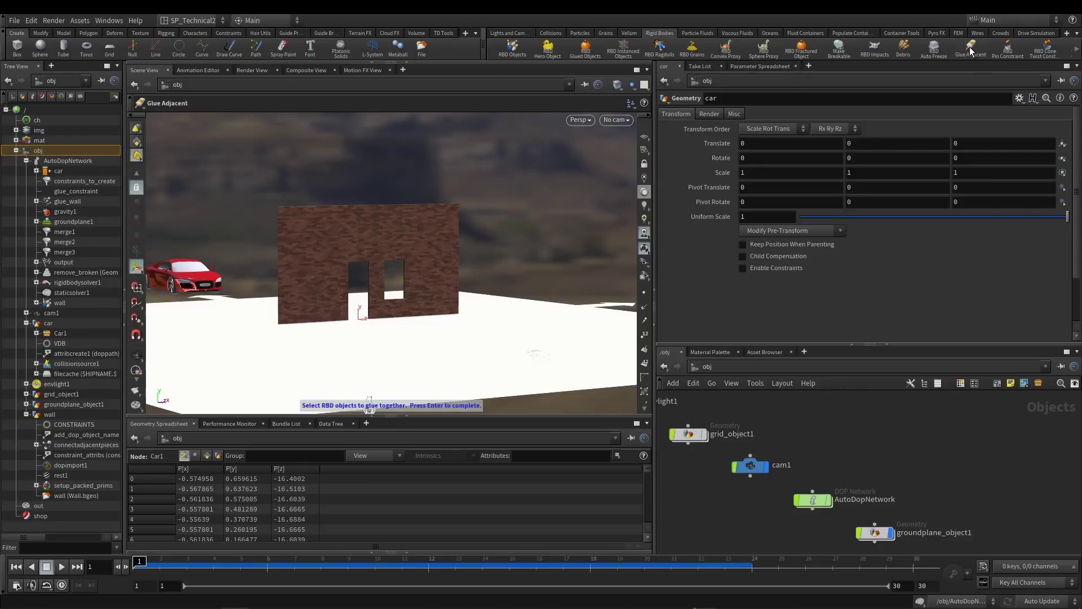
click(356, 259)
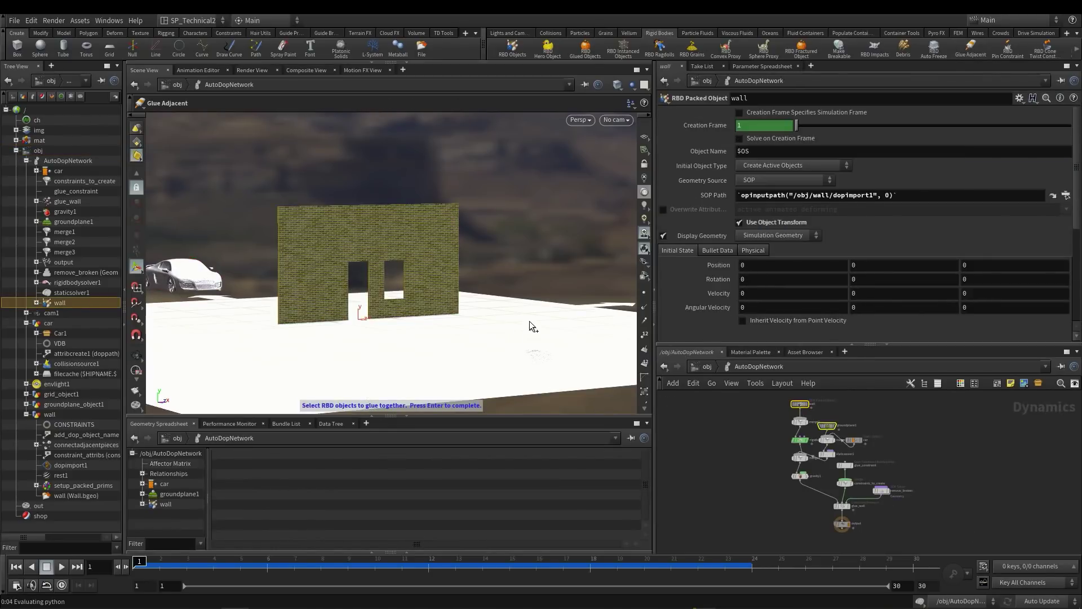
shift+click(529, 320)
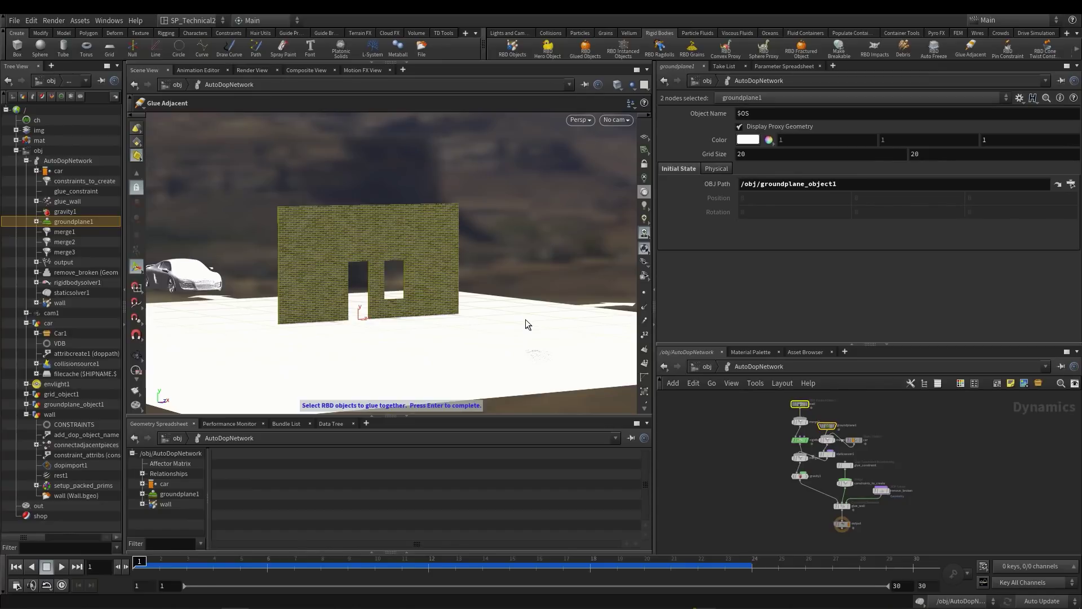
key(Return)
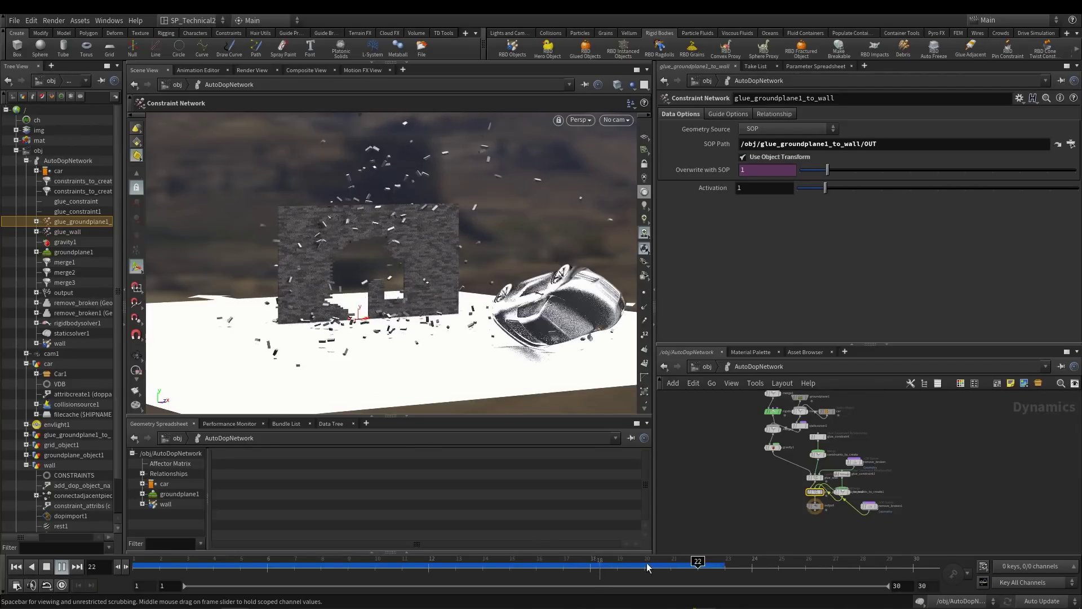
Play the simulation to check the glued wall's break-up, rewind to frame 1, and return to the View tool
key(Down)
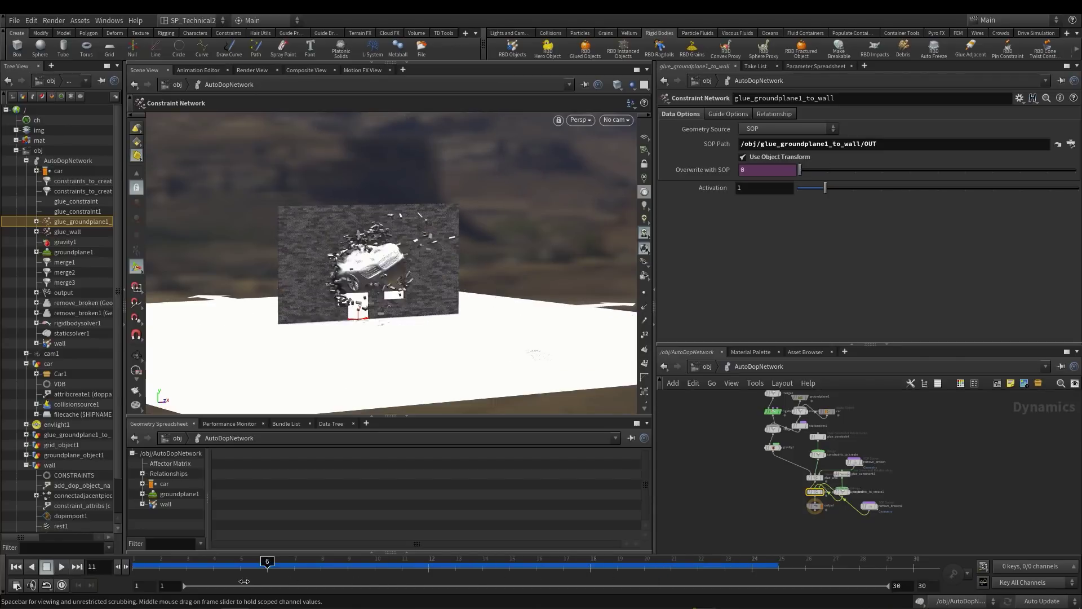
click(136, 356)
drag(400, 256, 440, 257)
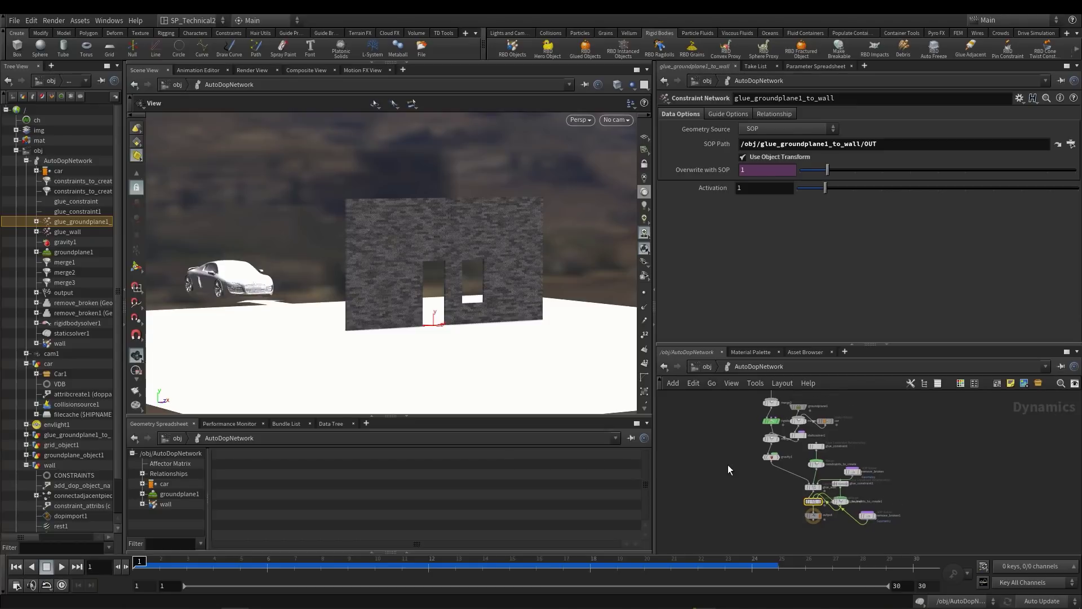
Return to the object level, render a flipbook of frames 1 to 30, play it back, and close it
key(u)
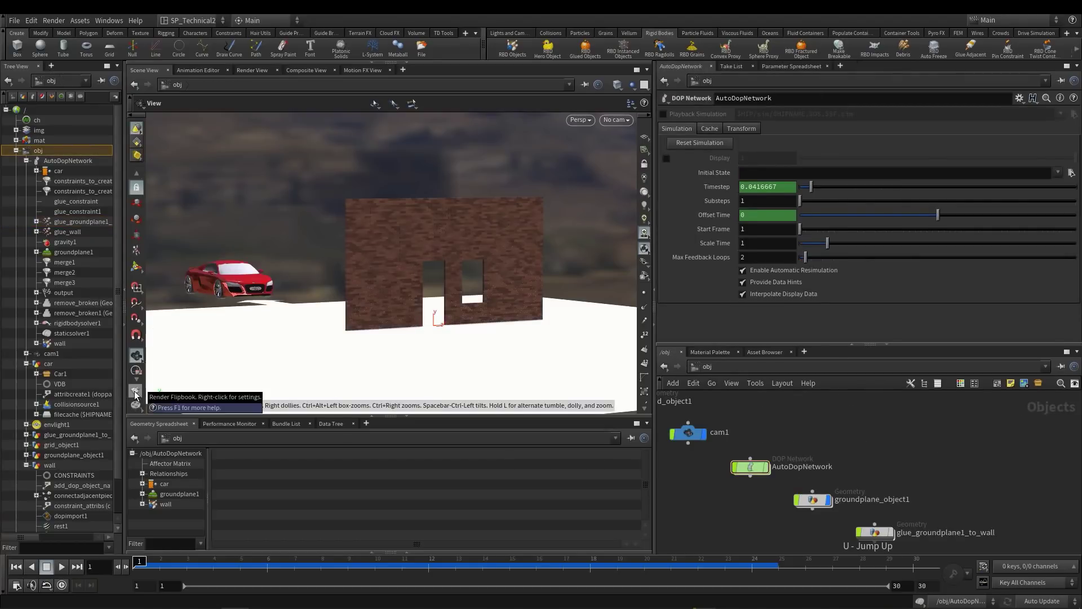
key(ctrl)
key(ctrl)
key(ctrl)
click(135, 393)
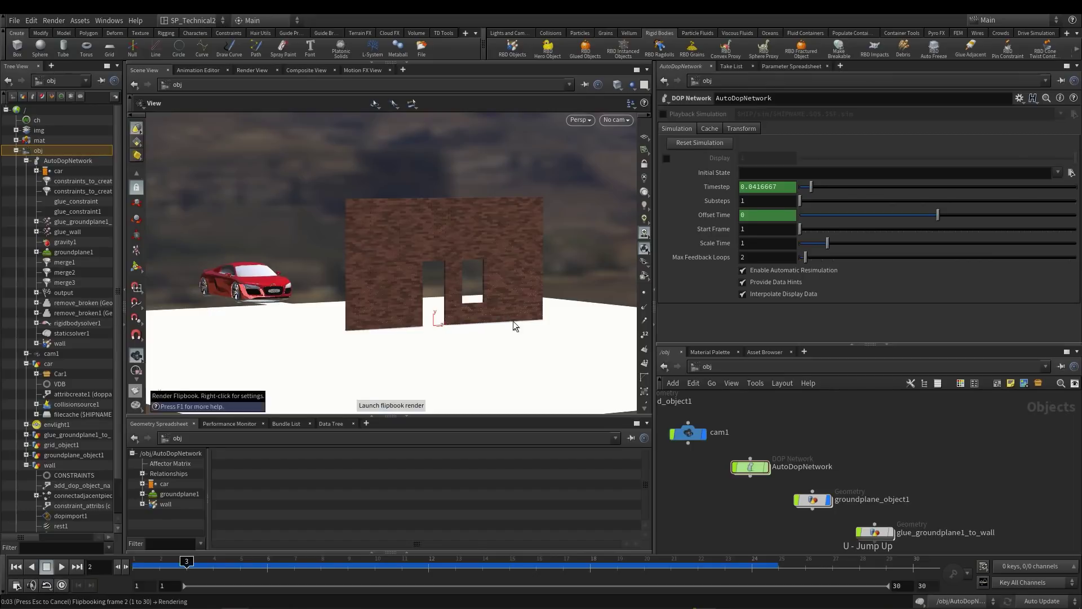
drag(244, 24, 398, 51)
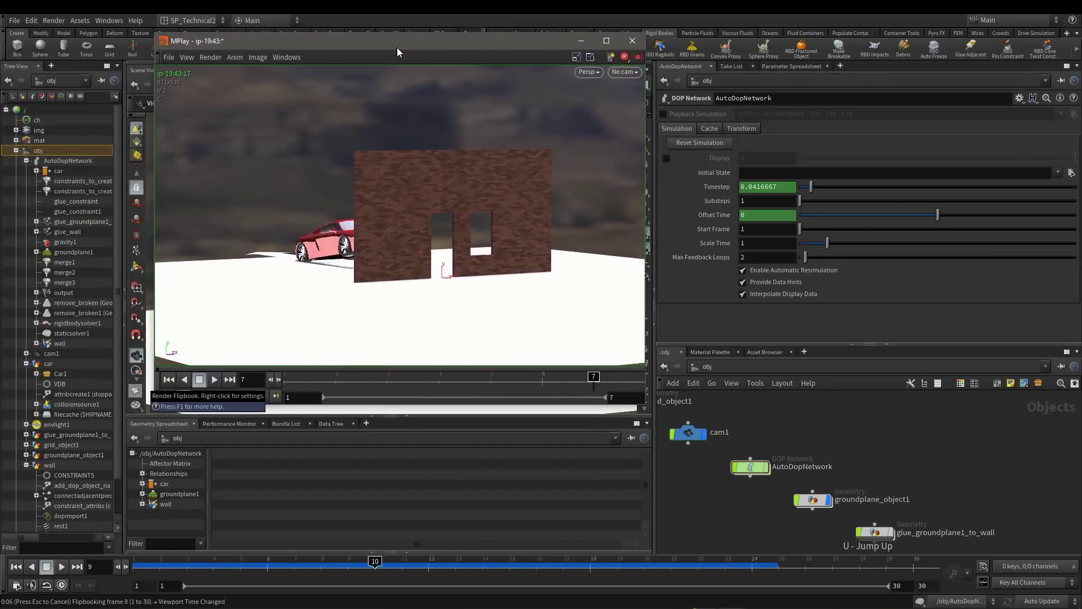
click(215, 379)
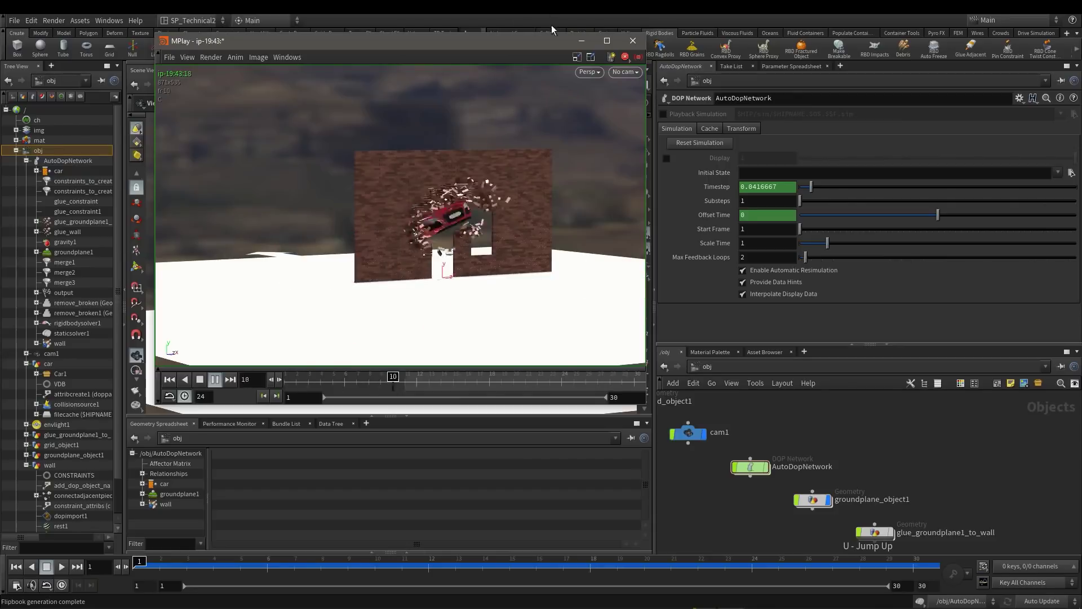
click(633, 40)
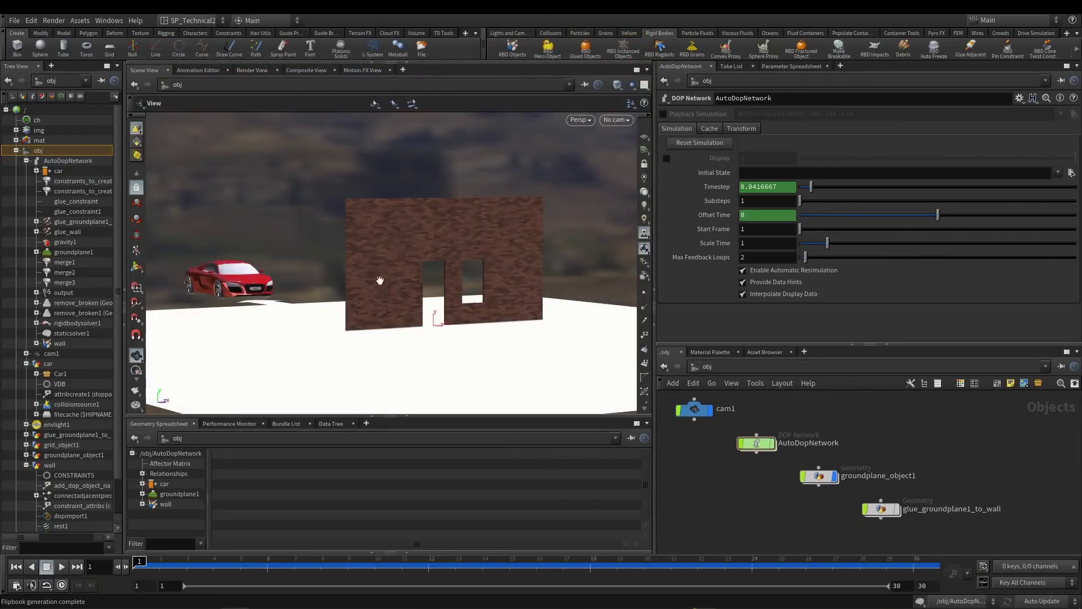
Lay out the nodes inside AutoDopNetwork and set the wall RBD Packed Object's density to 2400
double_click(757, 447)
middle_drag(726, 427, 712, 458)
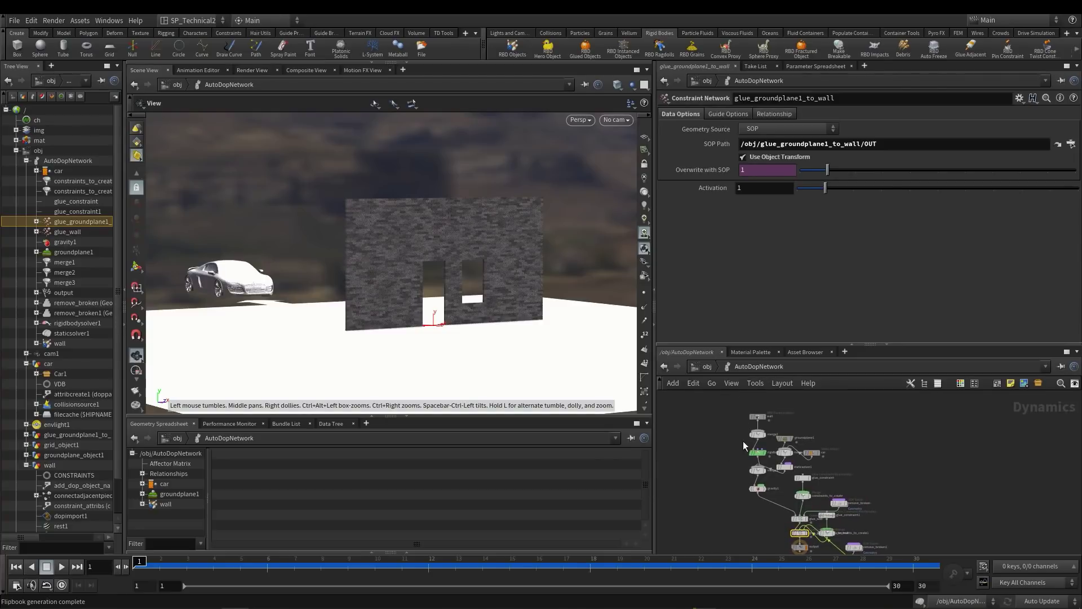
key(l)
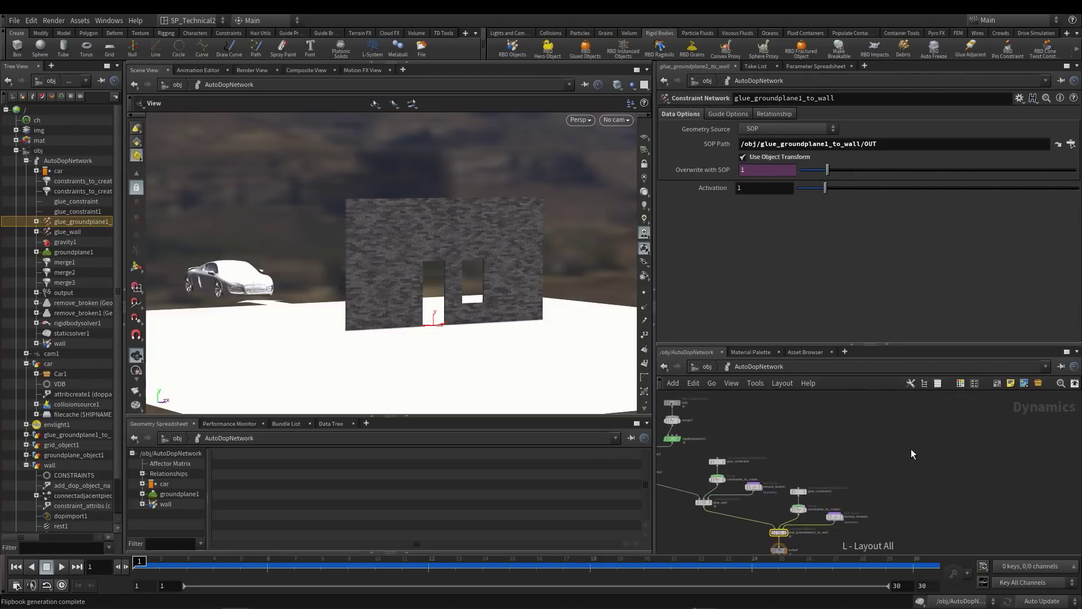
scroll(831, 444, up, 6)
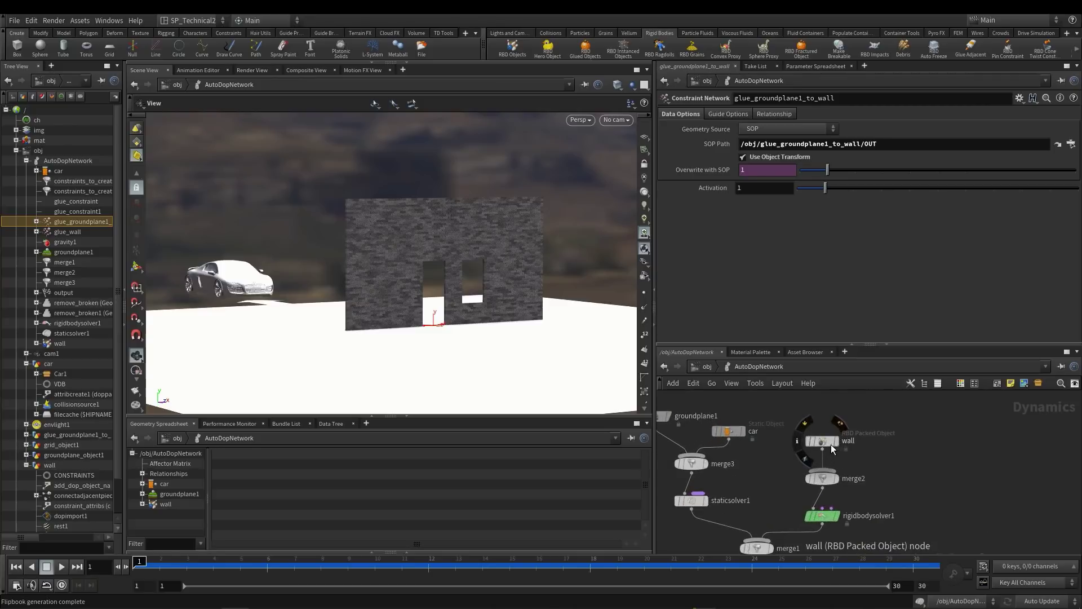
scroll(873, 479, up, 2)
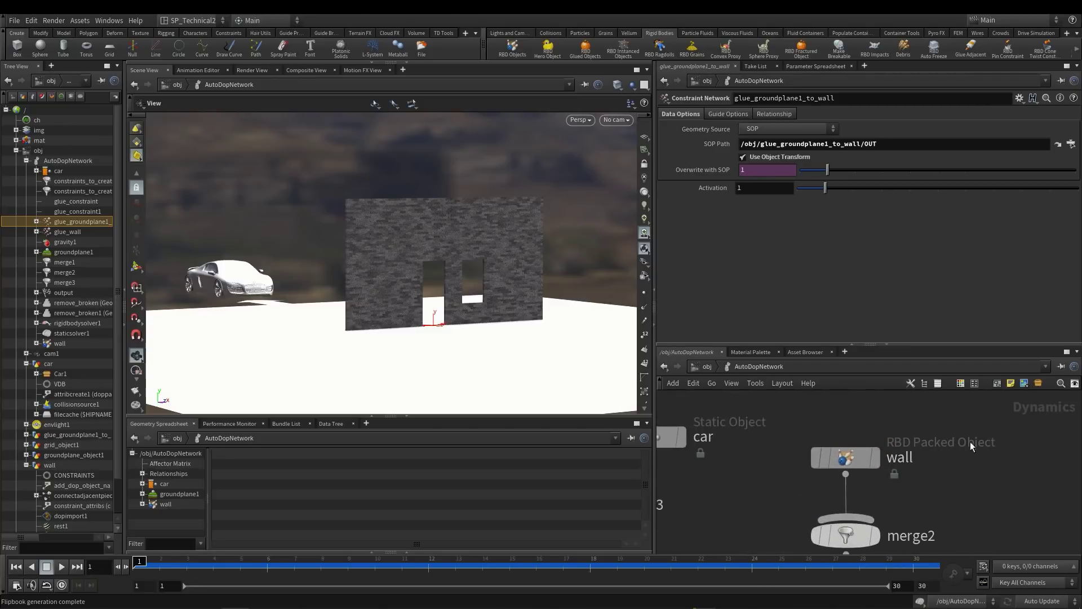
click(862, 457)
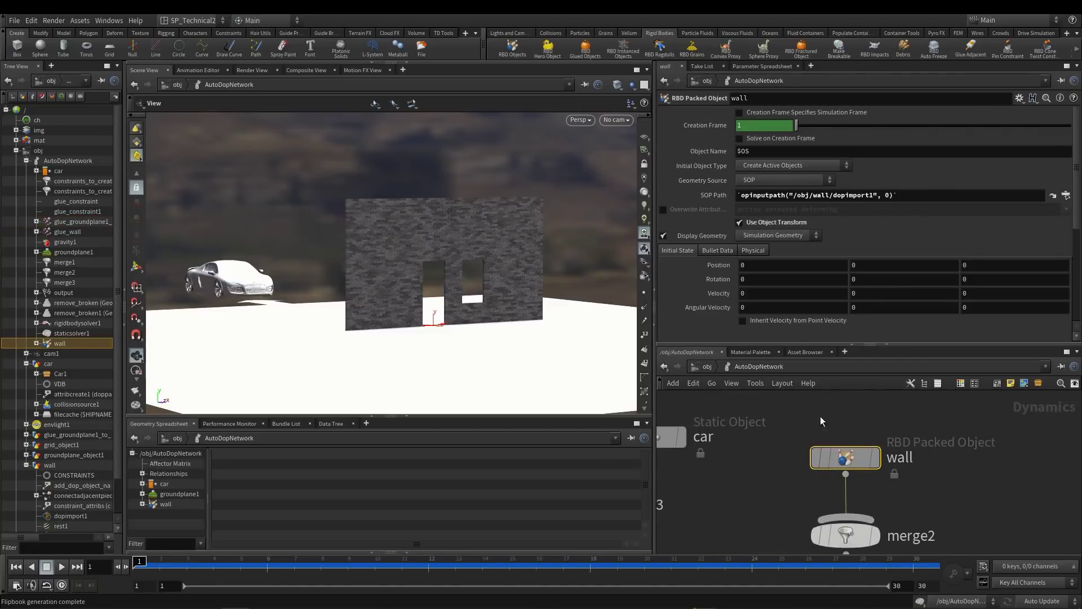
click(754, 250)
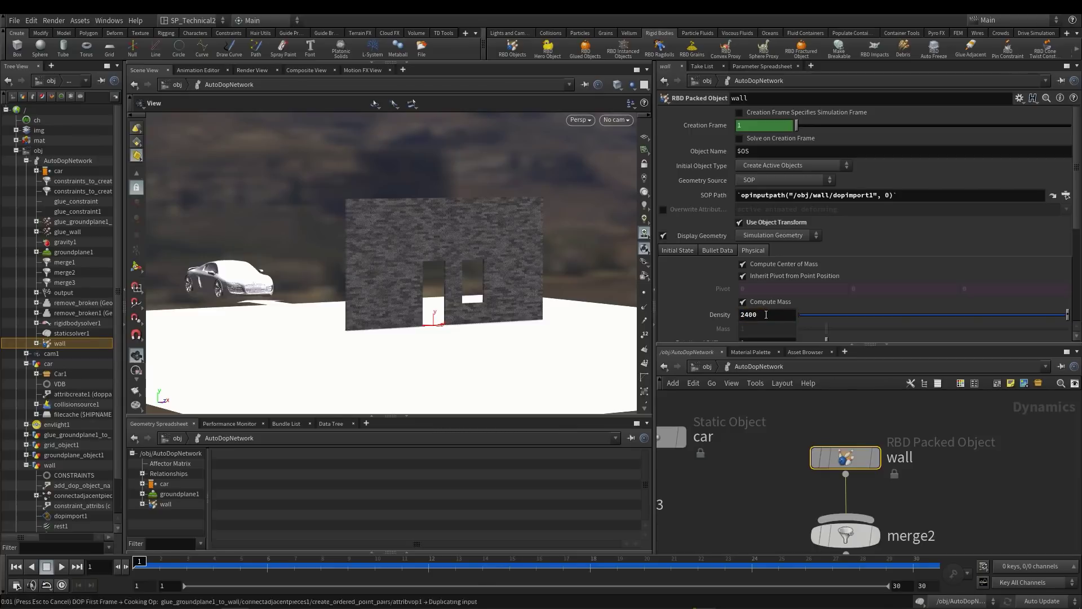
key(Return)
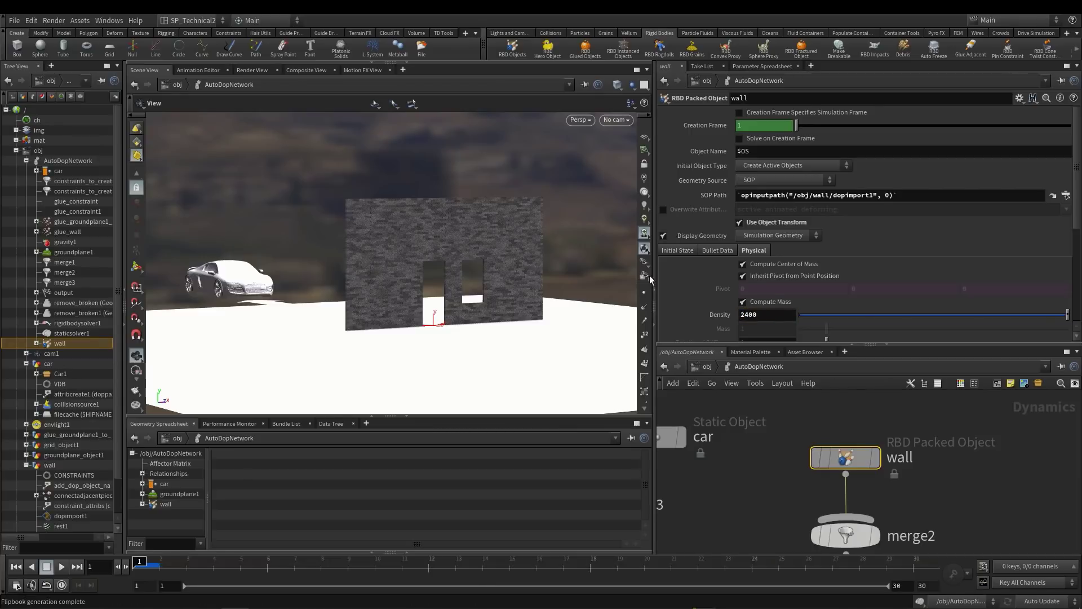
Render a flipbook with the wall's new density, play it back to review the crash, and close it
click(136, 393)
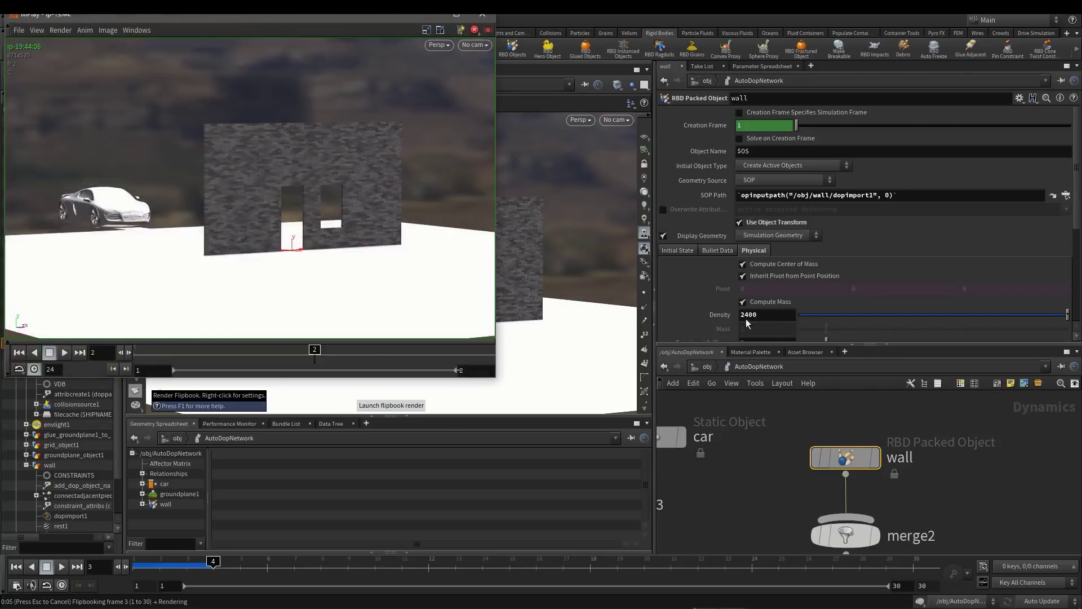
drag(354, 18, 499, 63)
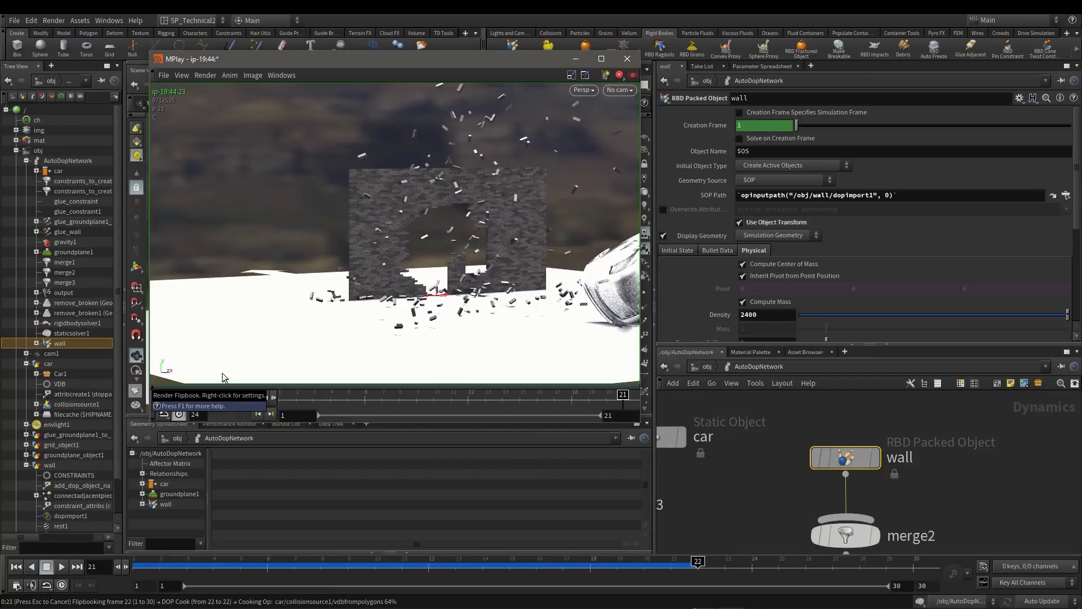
drag(348, 63, 417, 55)
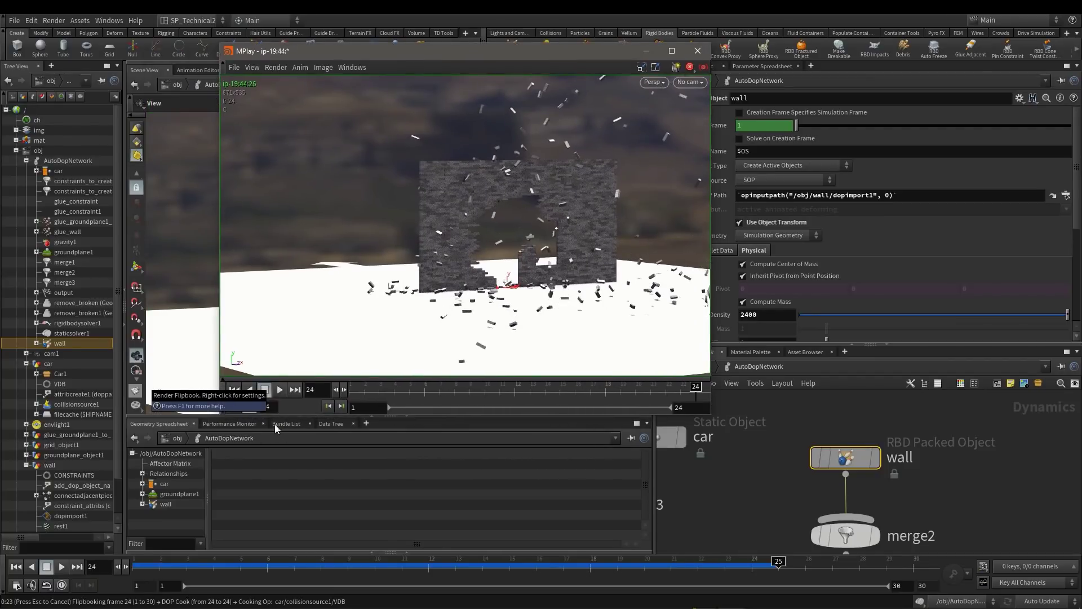
click(280, 390)
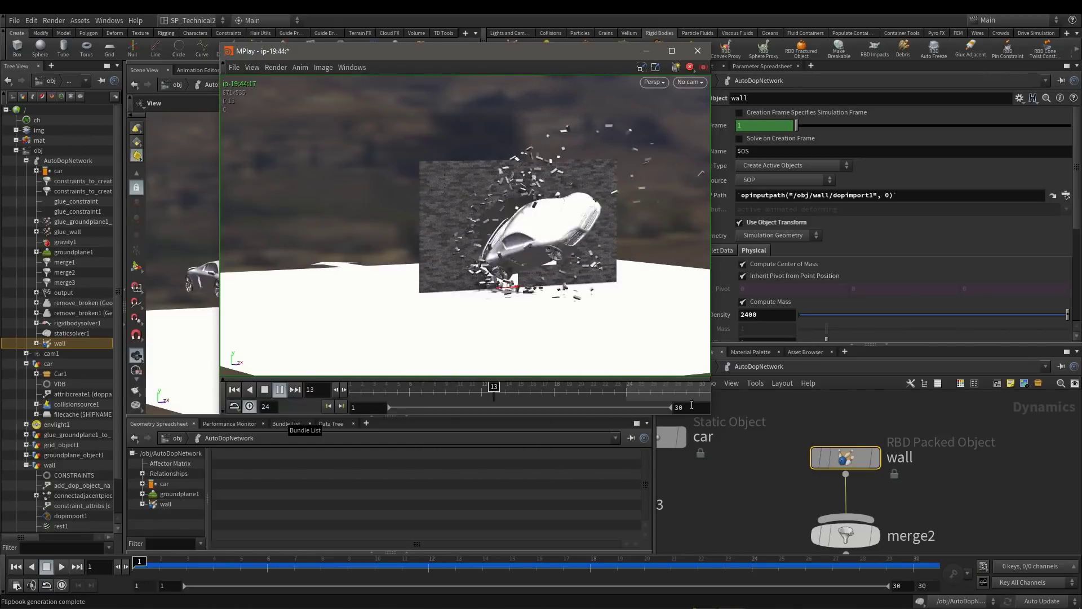
click(698, 50)
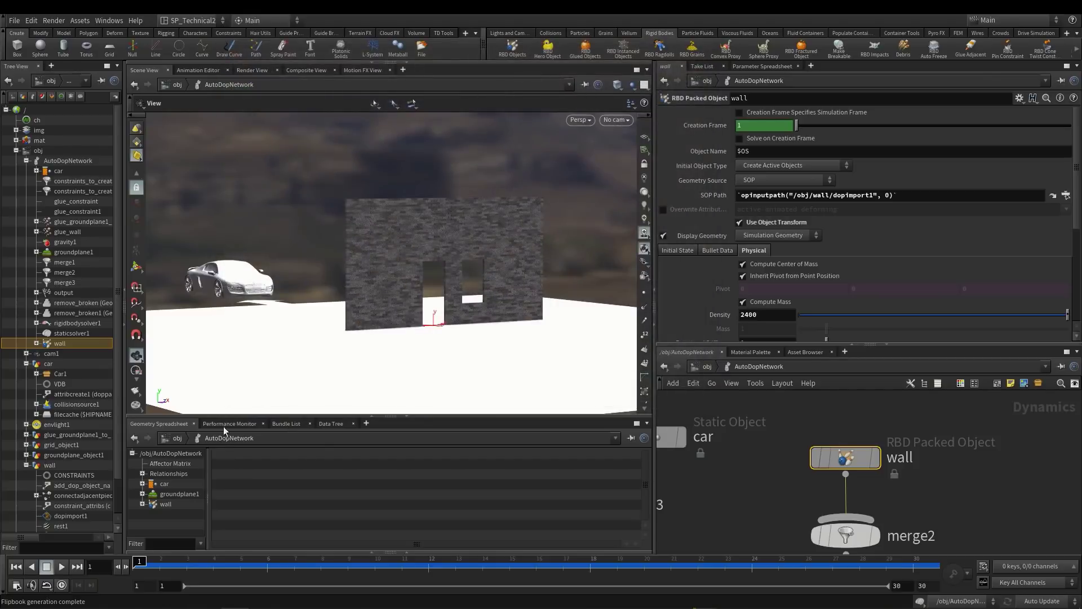
Save the simulation to disk from AutoDopNetwork's output node, using the $HIP/sim path and frames 1 to 30
scroll(761, 463, down, 5)
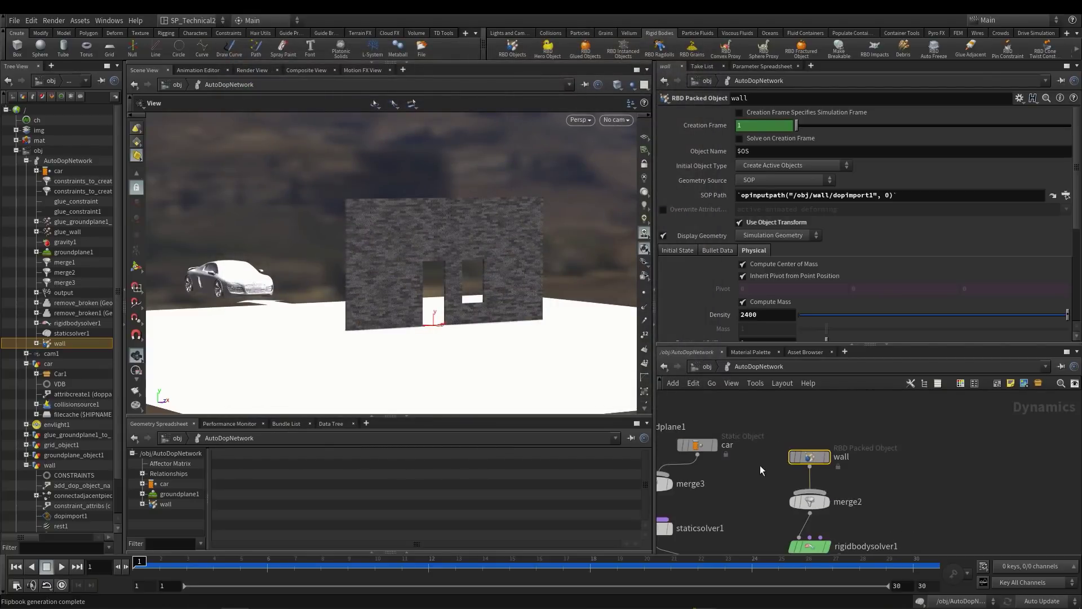
middle_drag(764, 498, 772, 431)
middle_drag(804, 507, 731, 371)
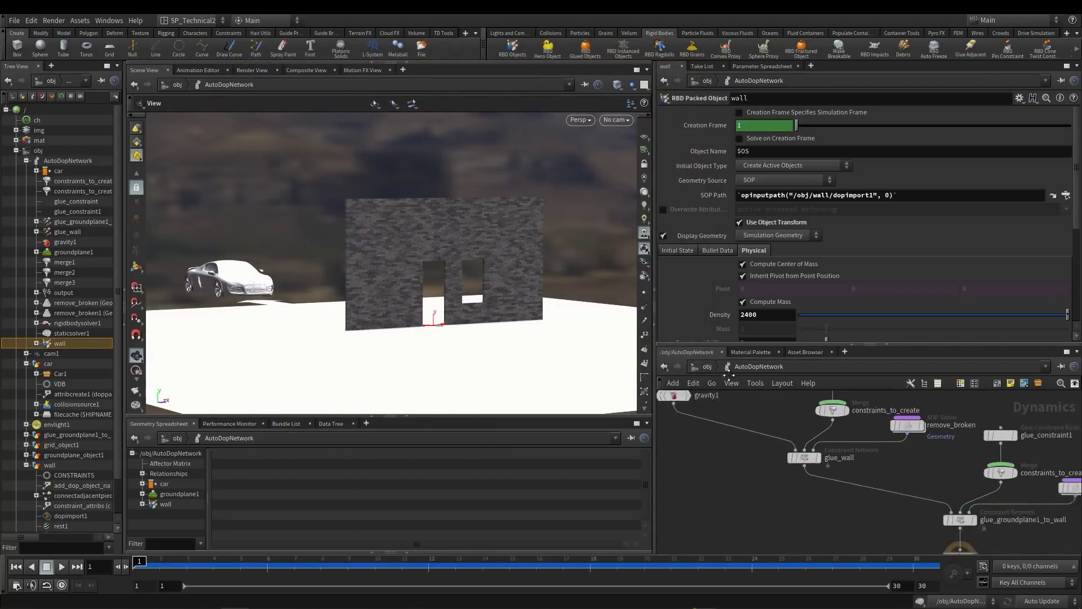
middle_drag(809, 547, 724, 475)
click(875, 480)
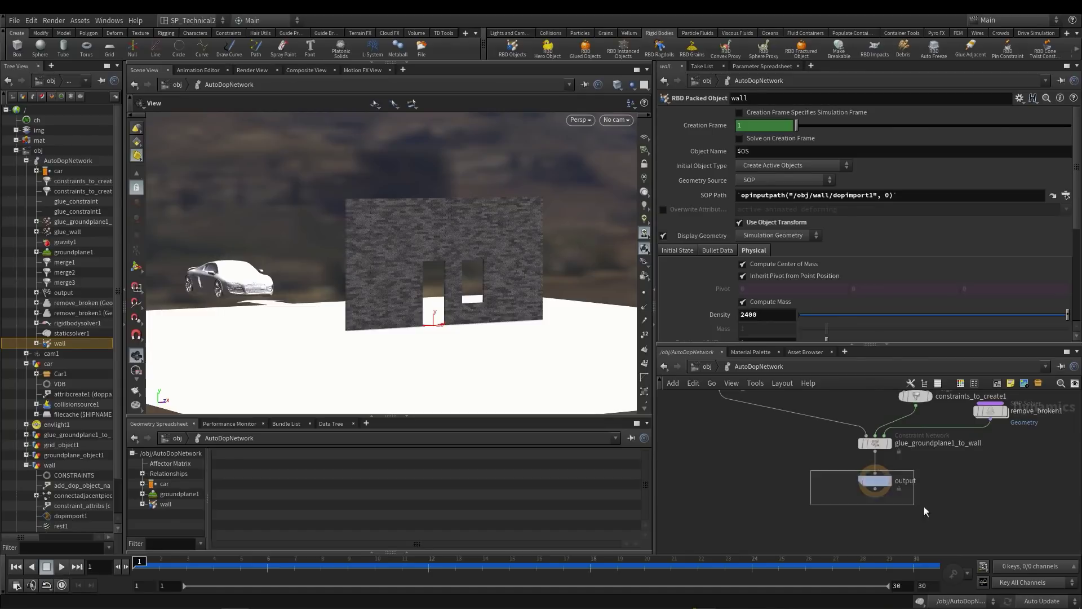
scroll(910, 496, up, 4)
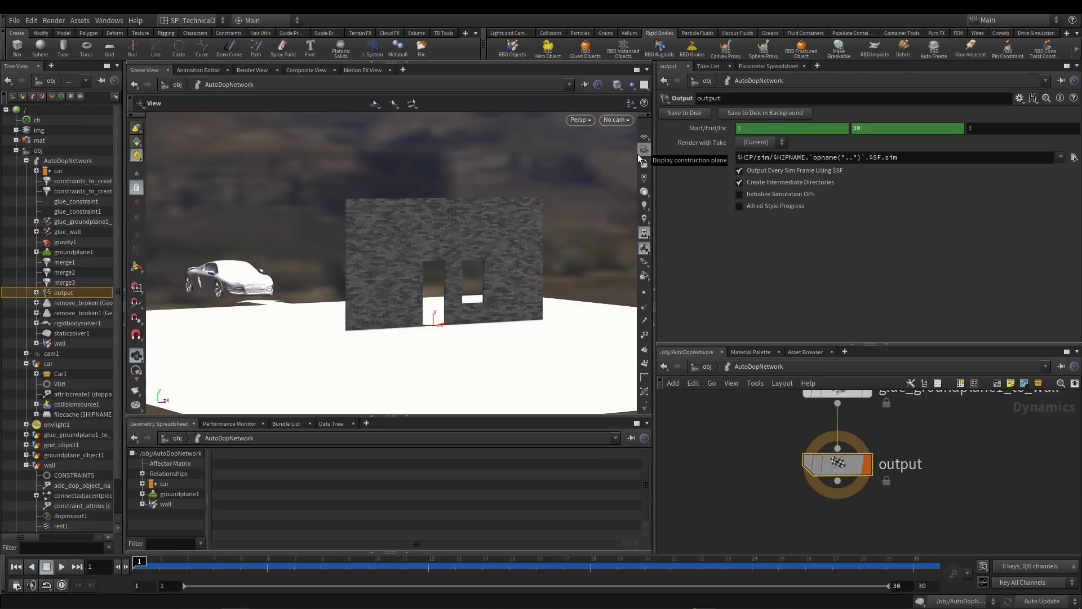
click(679, 112)
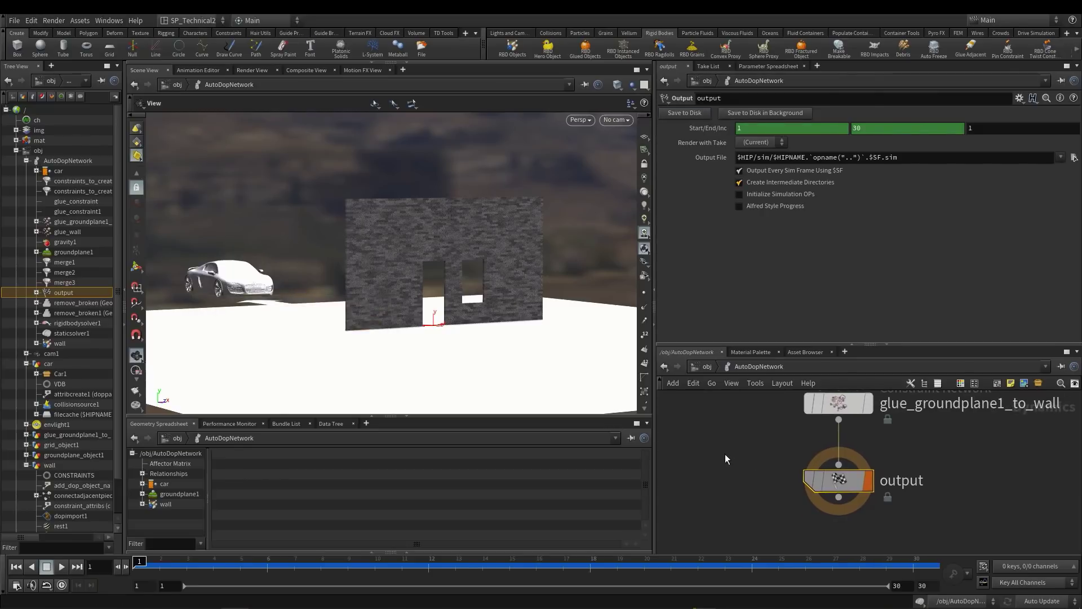
Enable Playback Simulation on the AutoDopNetwork object to read the saved $HIP/sim/$HIPNAME.$OS.$SF.sim files
key(u)
drag(751, 487, 757, 414)
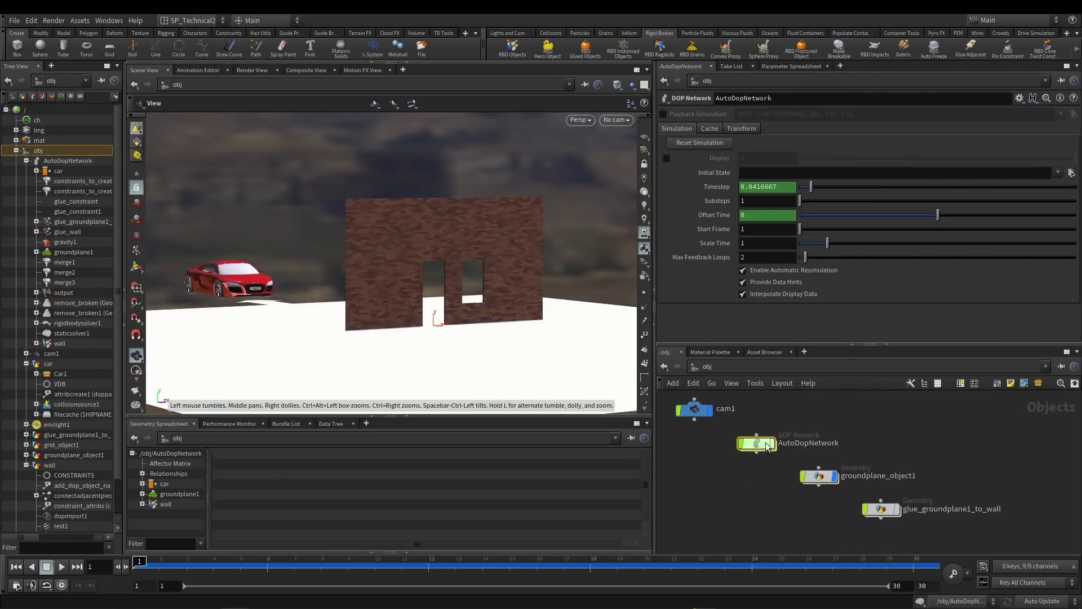
scroll(767, 446, up, 2)
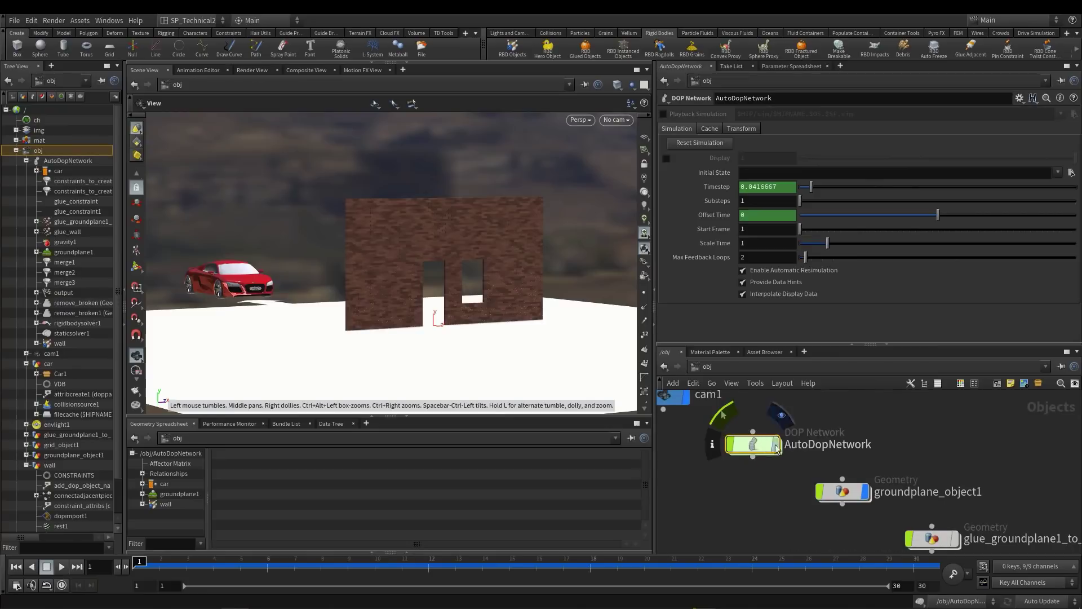
click(663, 113)
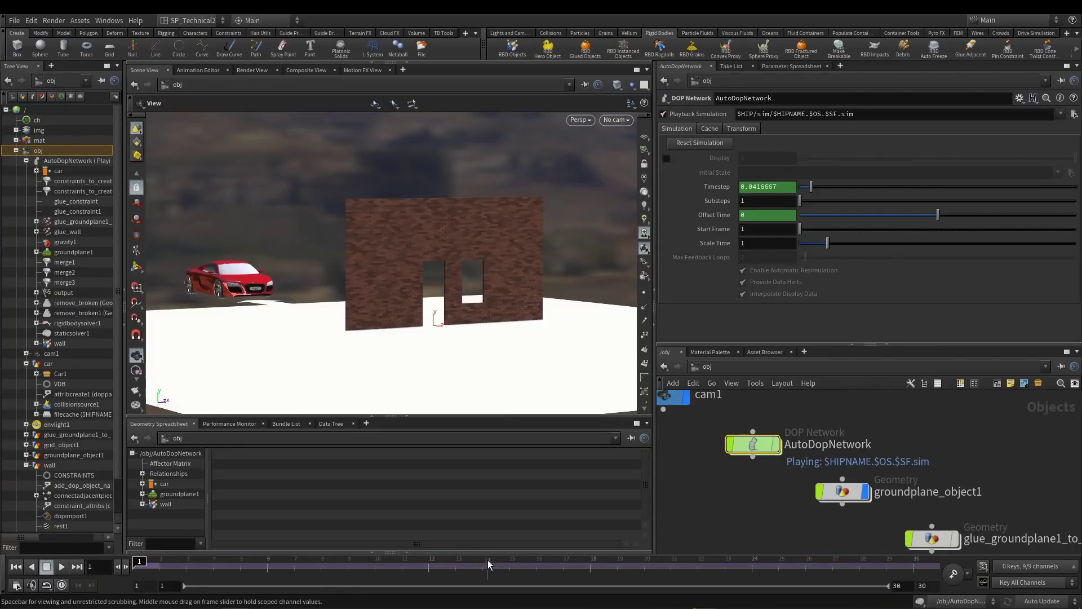
Scrub through the cached simulation to frame 18, and play it from the start
drag(318, 567, 590, 566)
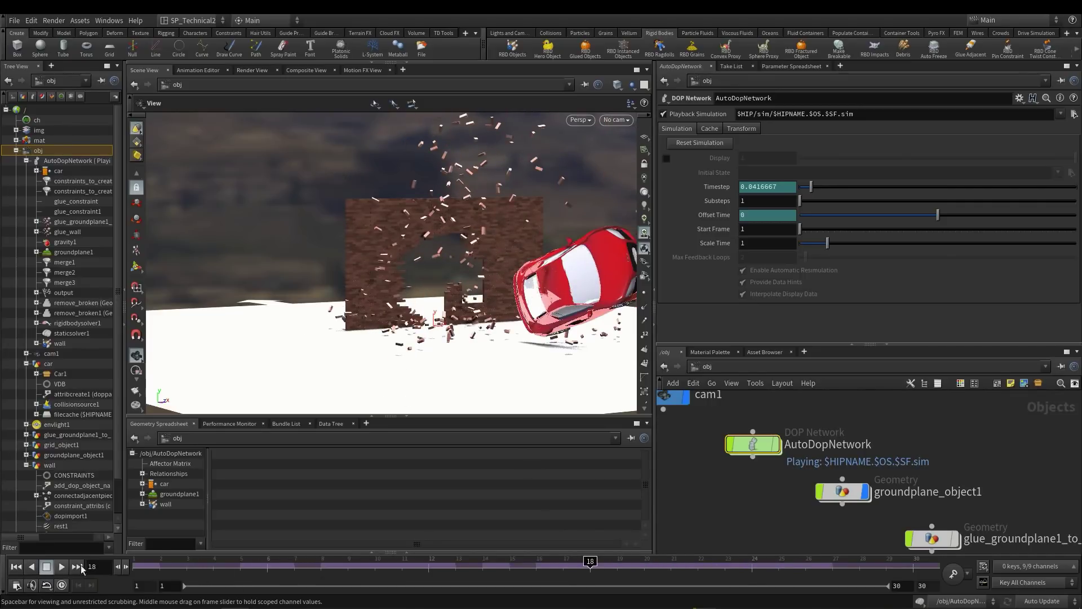
click(159, 567)
click(63, 568)
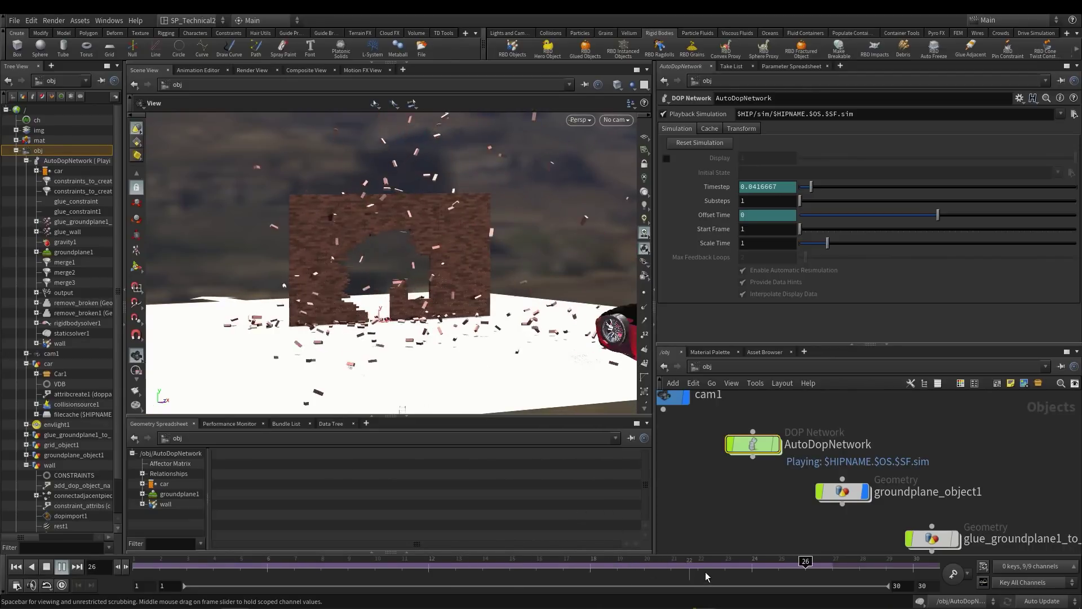
Move the cached simulation to frame 23 and look through cam1 in the scene view
click(723, 567)
click(618, 120)
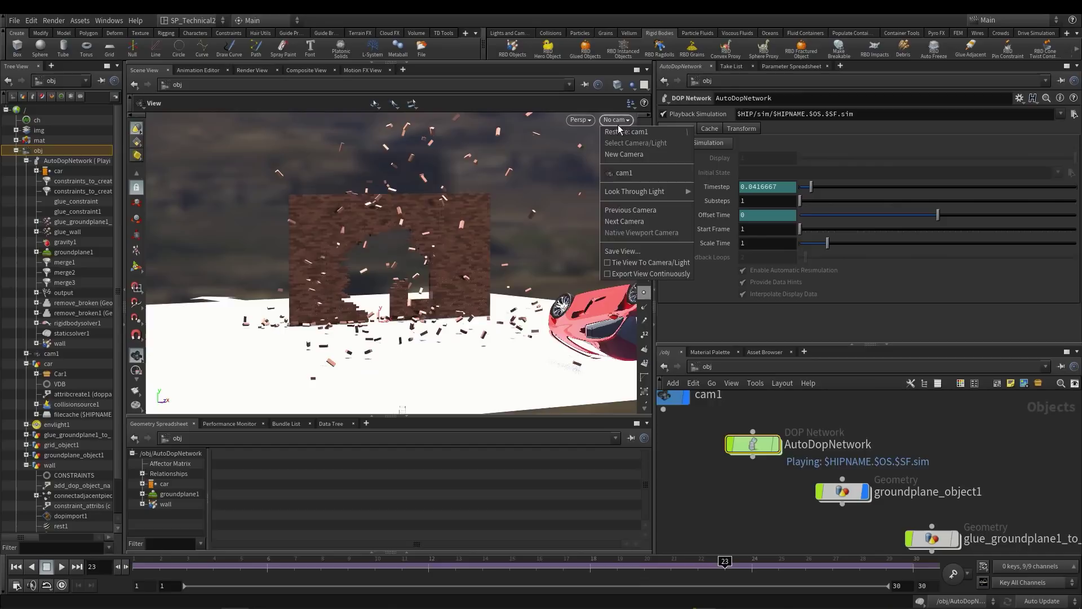
click(623, 173)
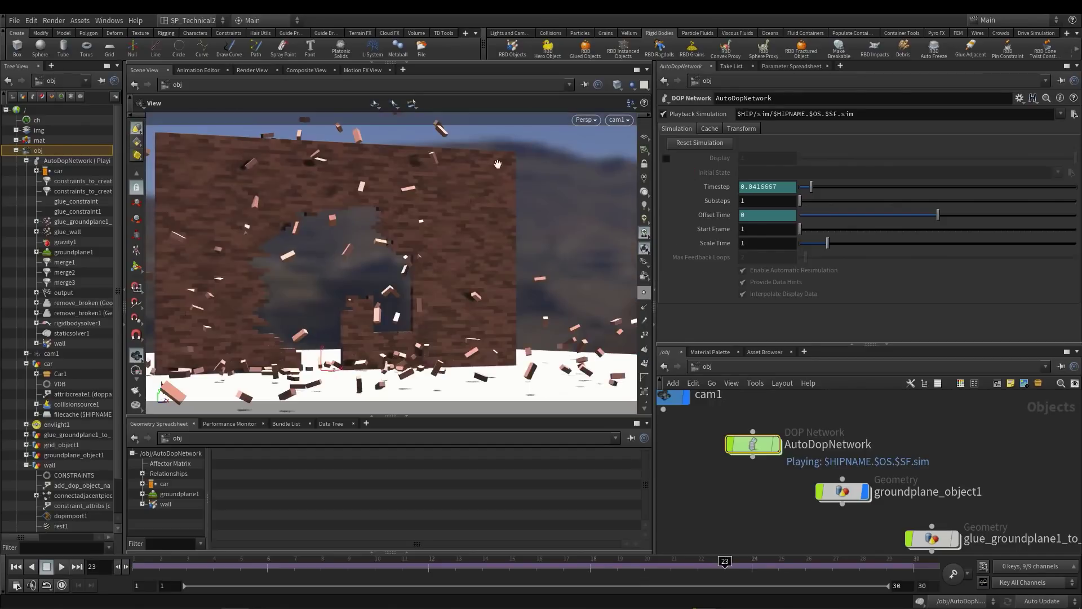
Render a flipbook of the cached simulation through cam1 over frames 1 to 30, and play it back
click(135, 389)
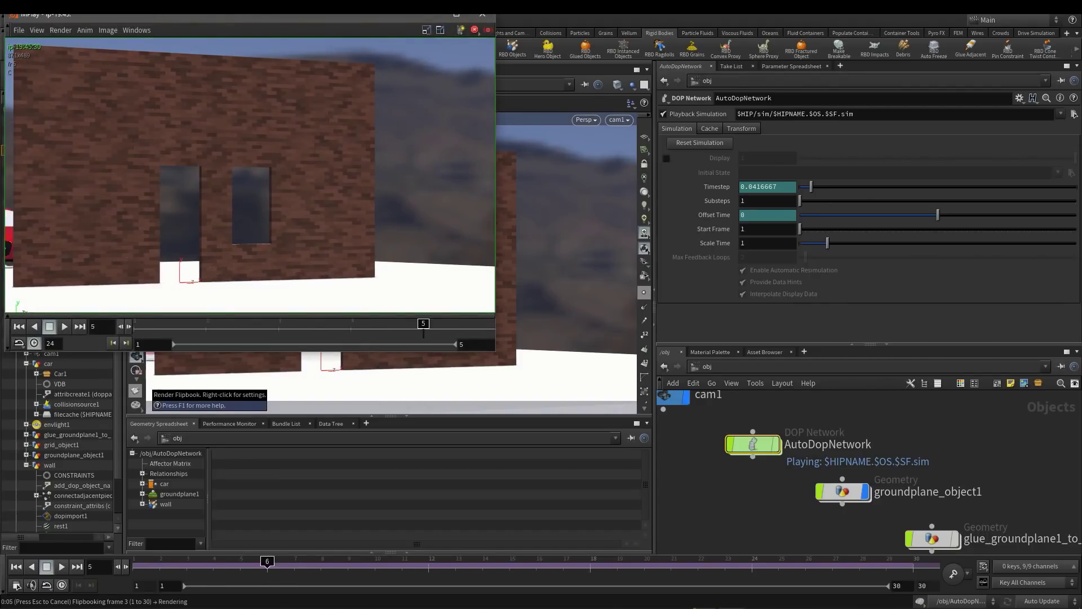
drag(245, 15, 466, 61)
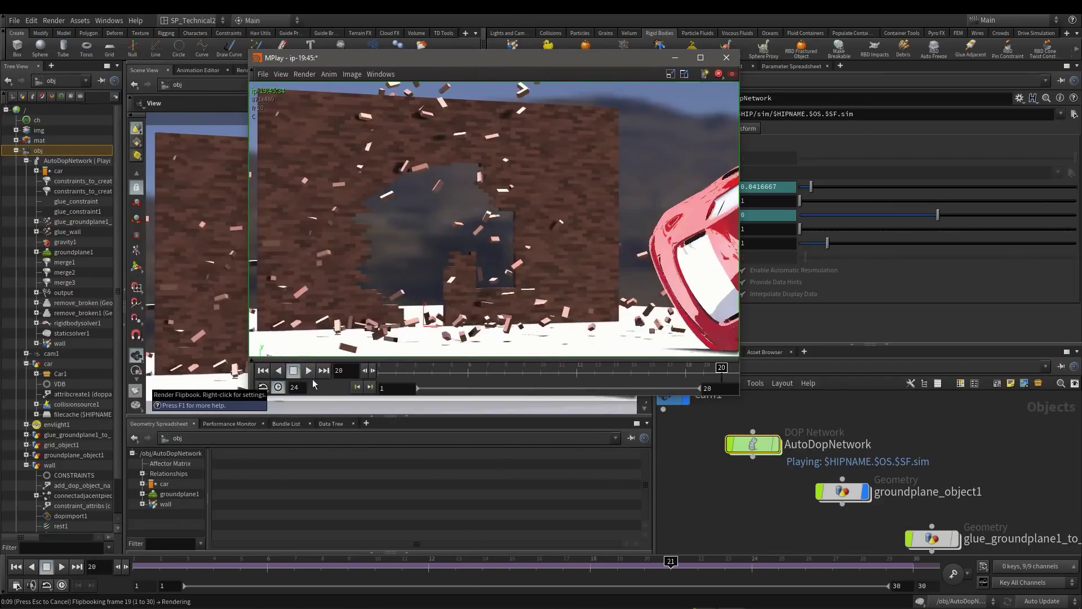
click(309, 370)
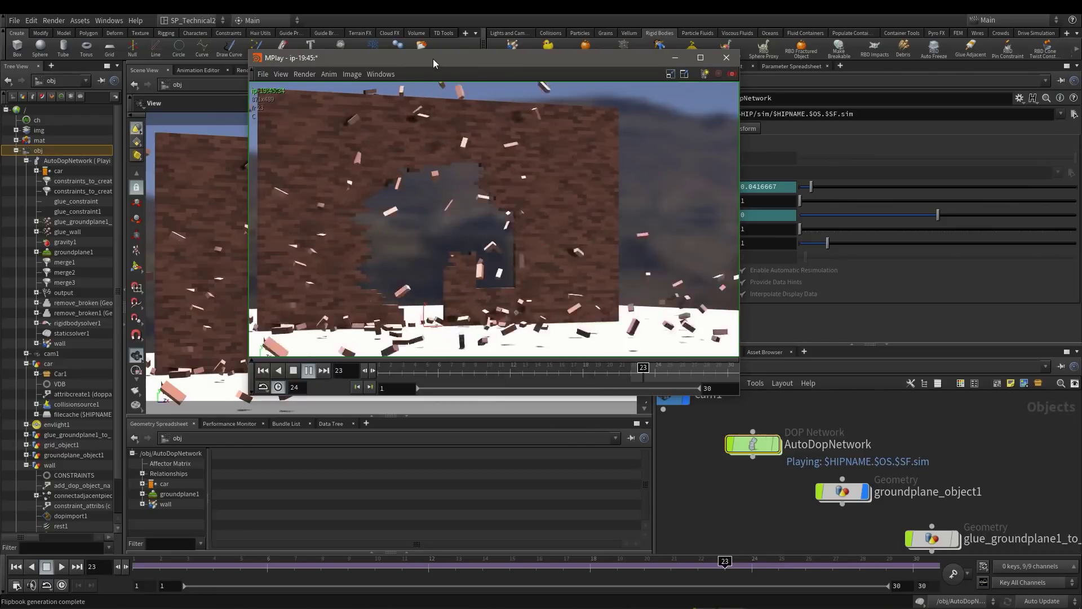
drag(433, 59, 330, 79)
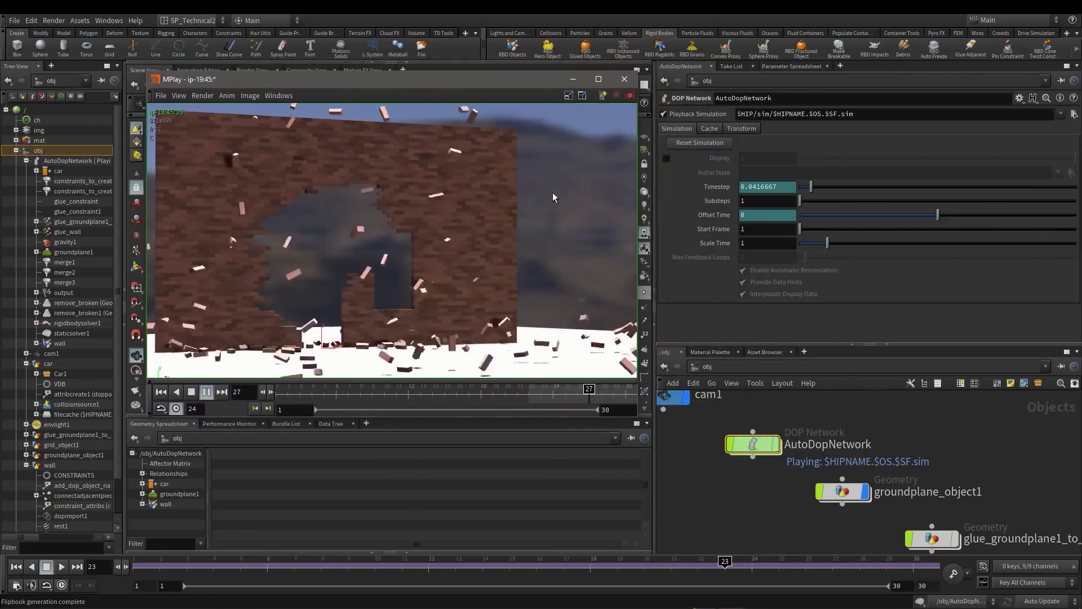